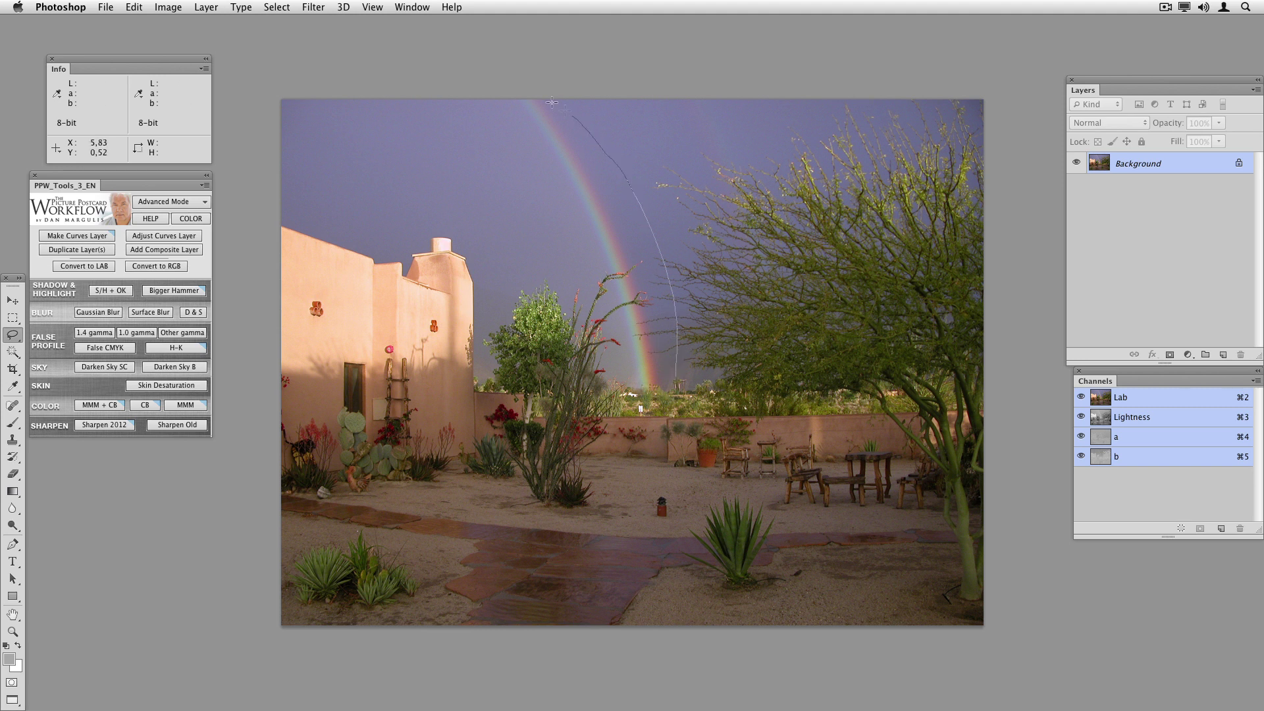
- Lasso around the rainbow and apply MMM + Color Boost from the PPW Tools panel
left_click_drag(546, 195, 602, 348)
left_click_drag(663, 379, 665, 380)
left_click(109, 406)
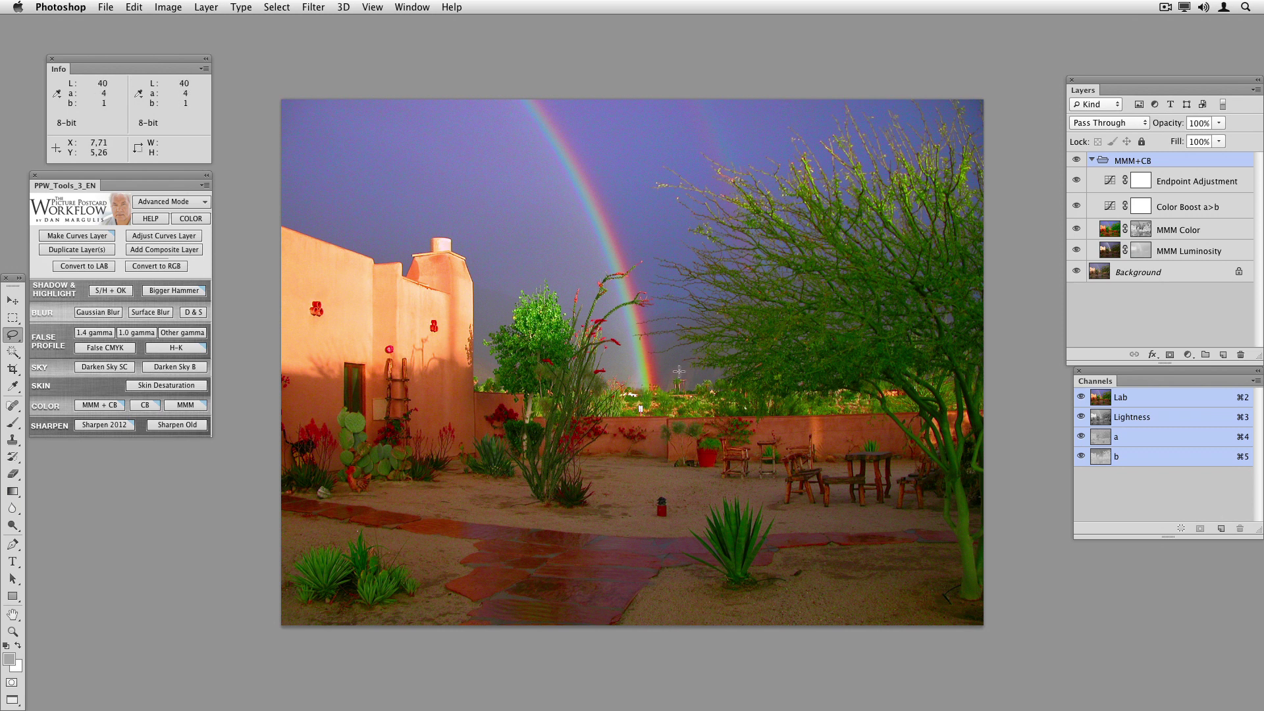
- Toggle the MMM+CB group off and on twice to compare before and after
left_click(1077, 160)
left_click(1077, 161)
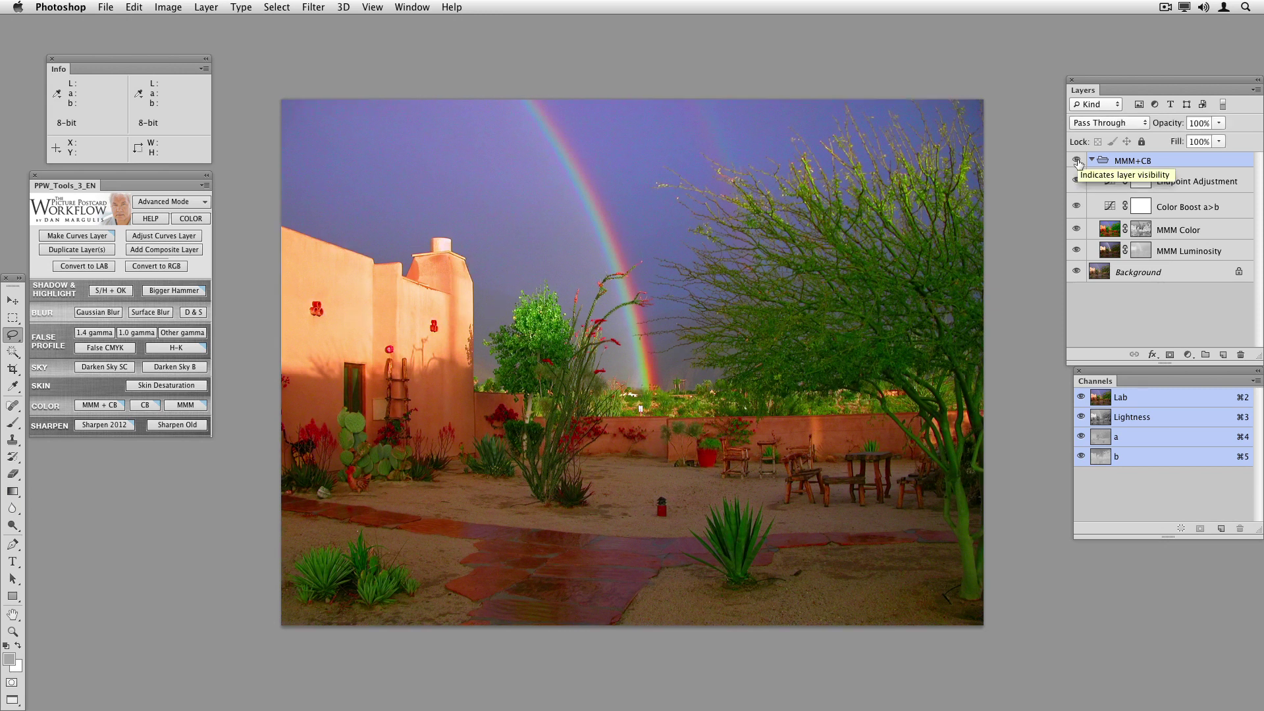
left_click(1078, 161)
left_click(1077, 160)
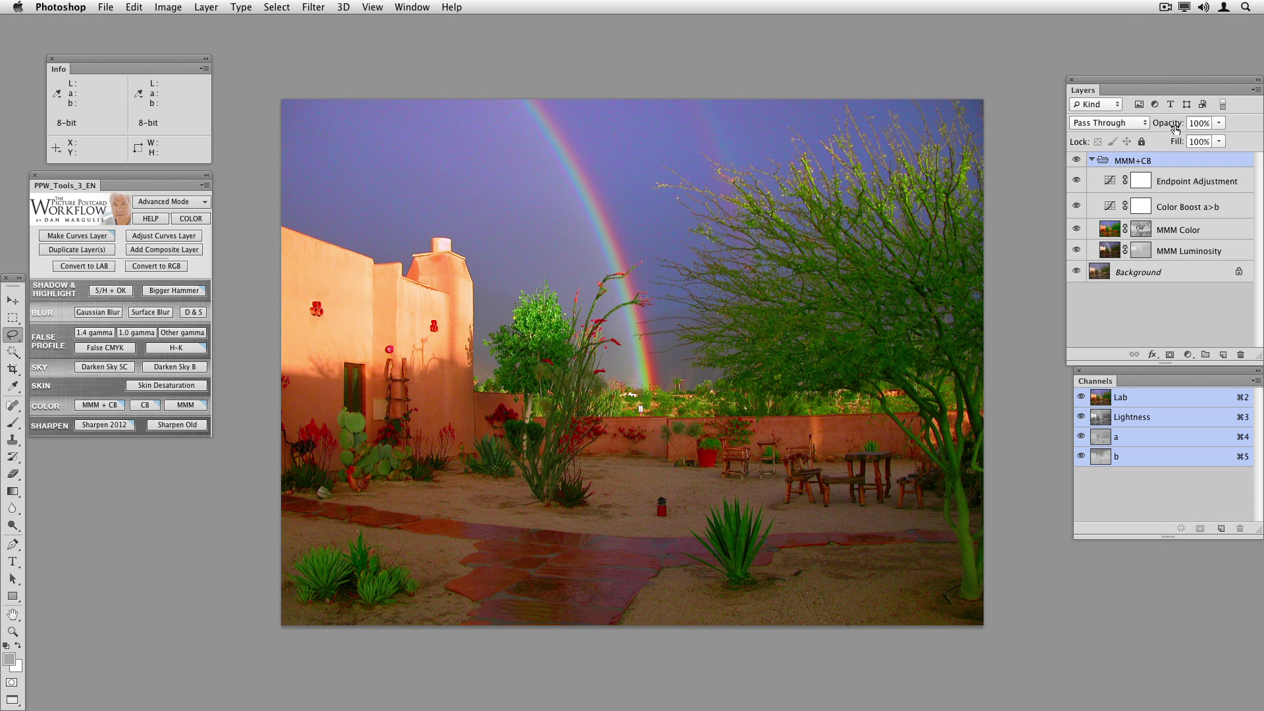
- Drop the MMM+CB group's opacity to 51%, then toggle it off and on to compare
left_click_drag(1176, 127, 1128, 128)
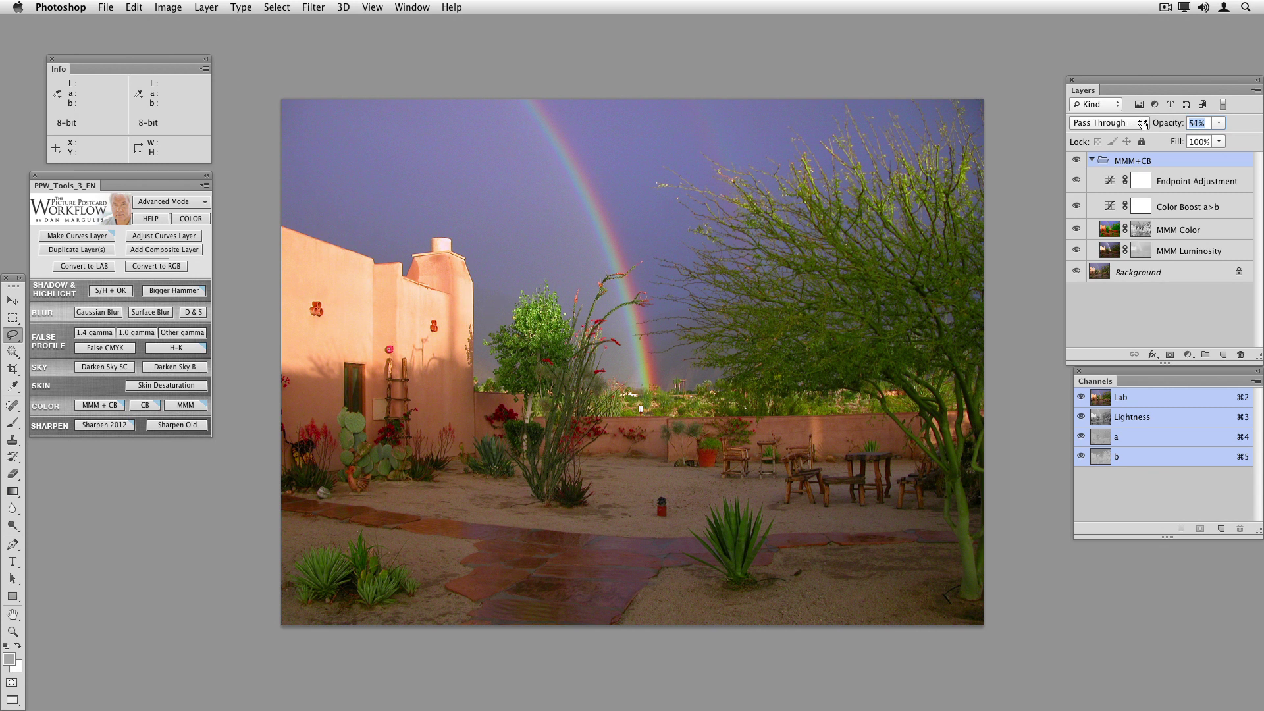
left_click(1077, 160)
left_click(1077, 160)
left_click(1077, 161)
left_click(1077, 160)
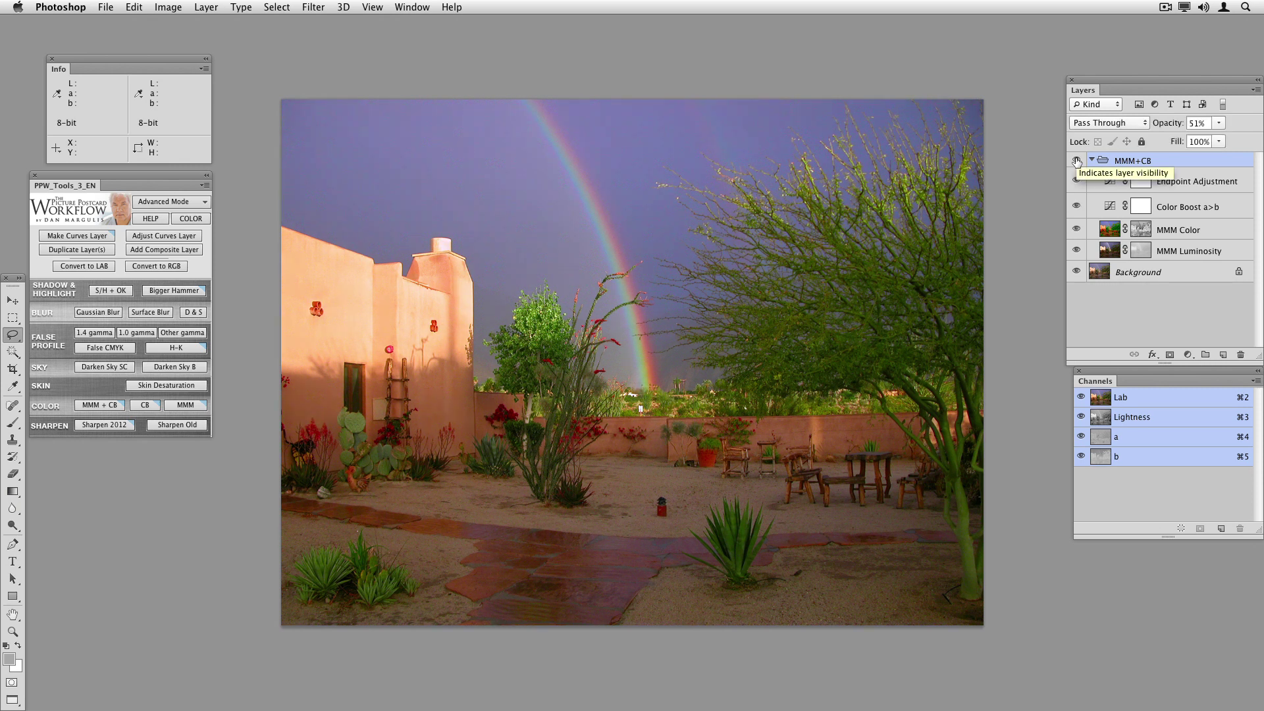
left_click(1077, 160)
left_click(1076, 161)
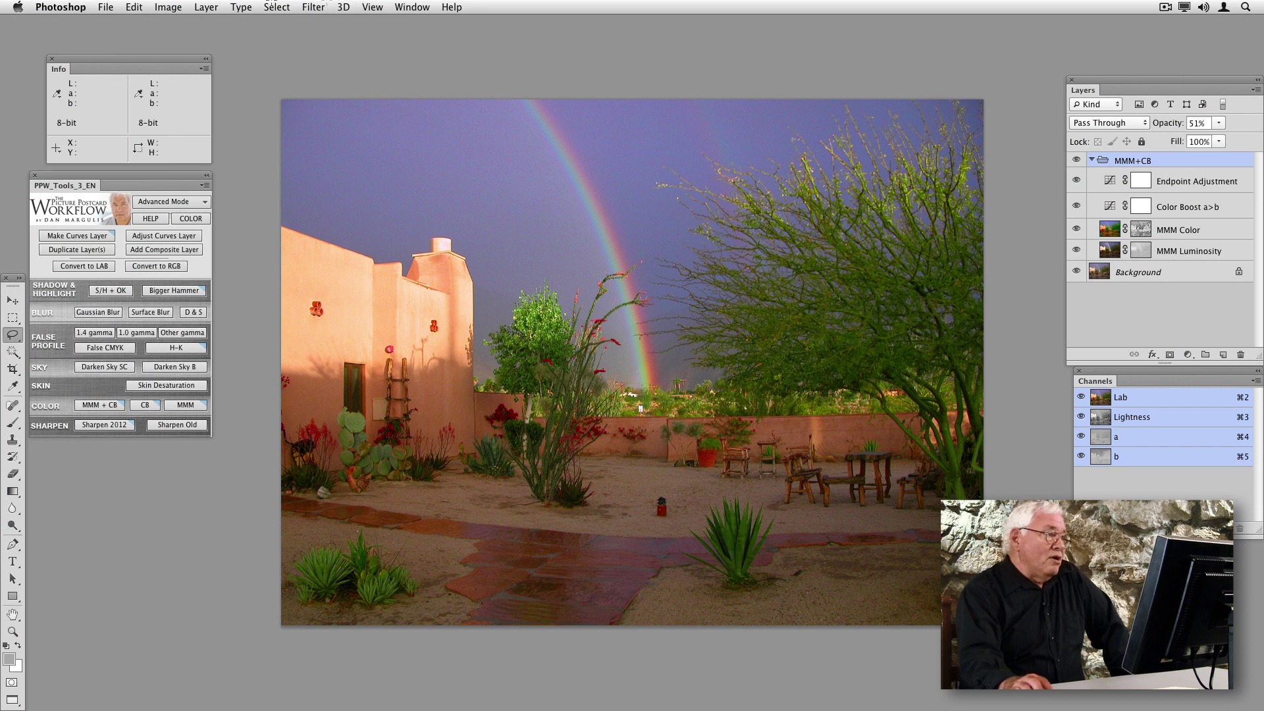
- Step backward twice to the rainbow selection and rerun MMM + CB in Advanced Mode
left_click(132, 9)
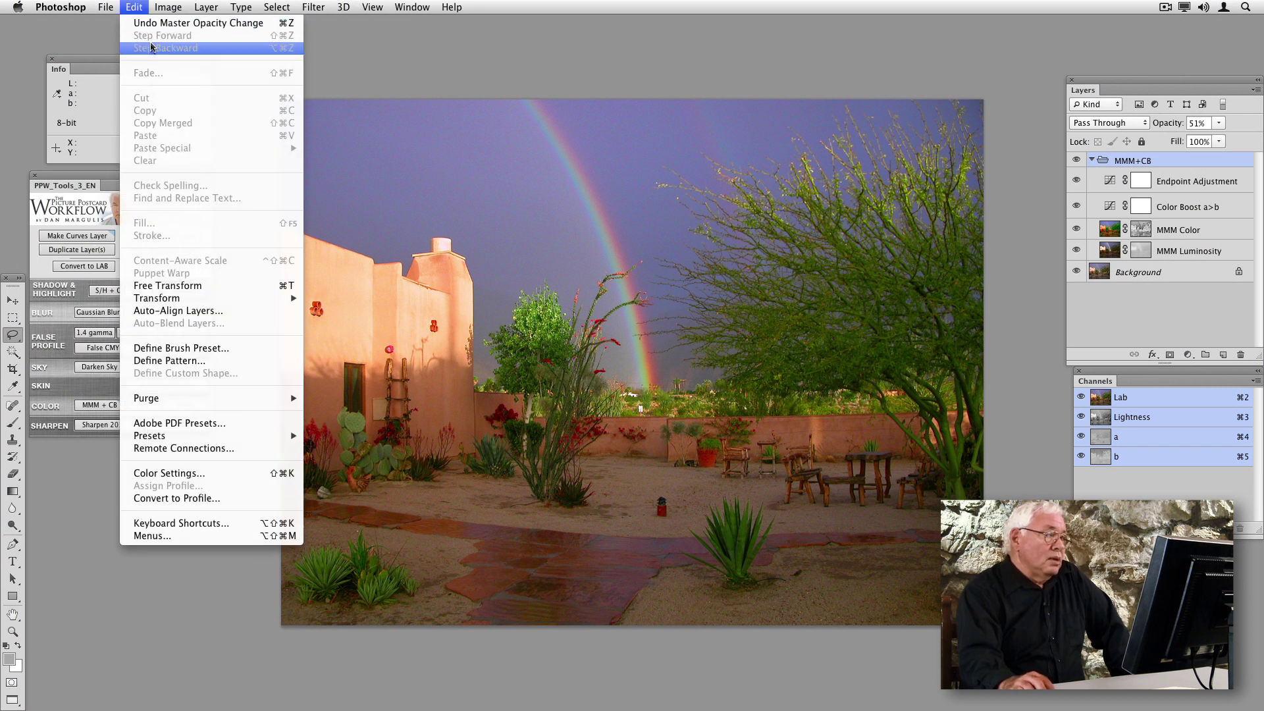
left_click(153, 44)
left_click(138, 7)
left_click(142, 44)
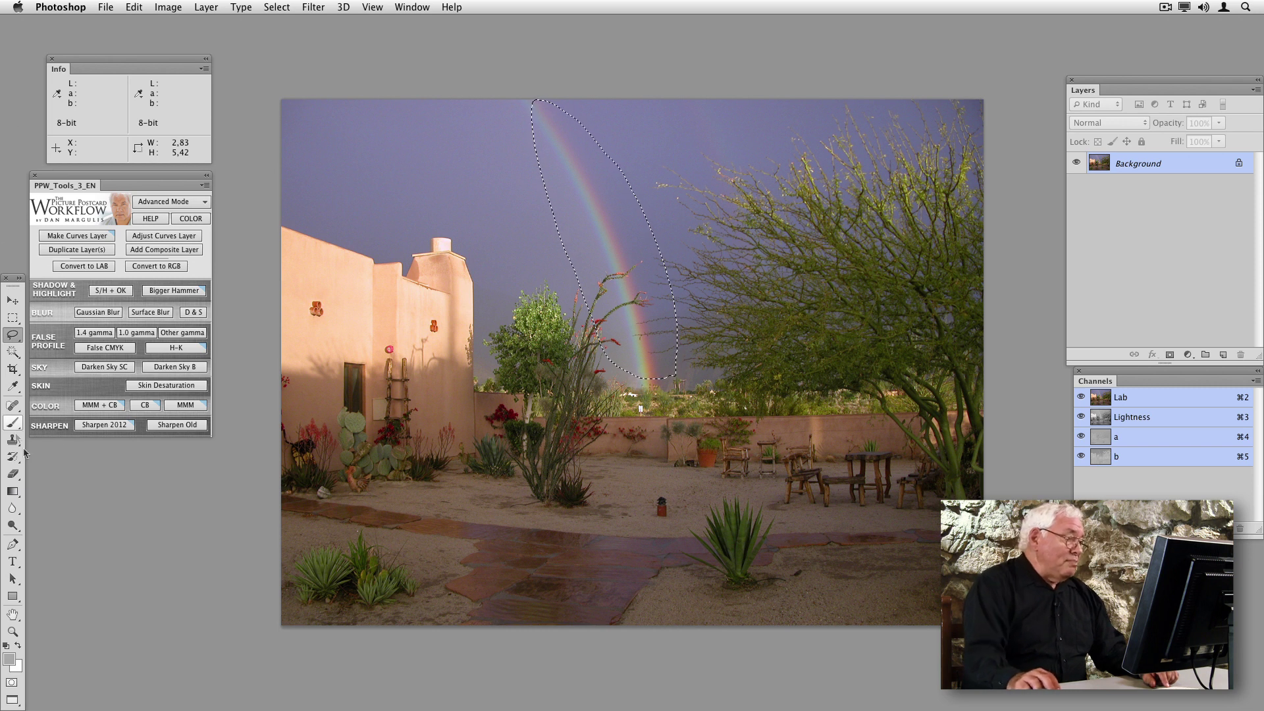
left_click(97, 404)
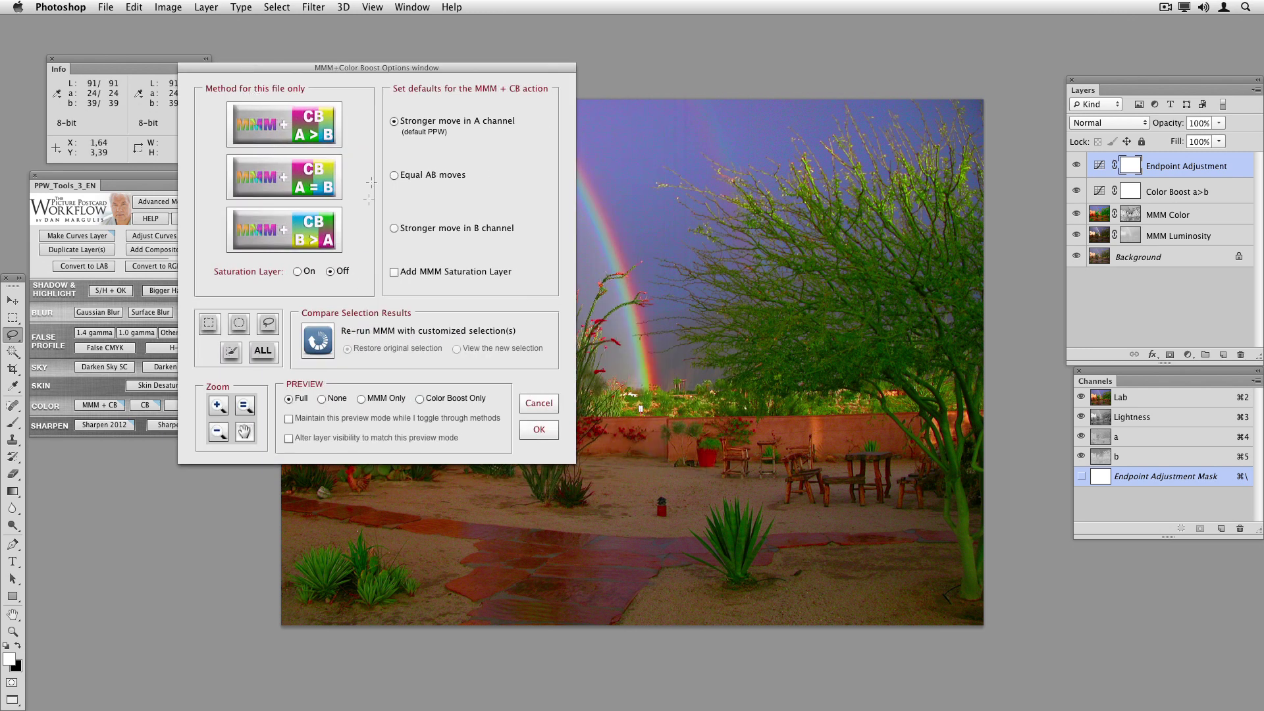
left_click_drag(460, 67, 385, 70)
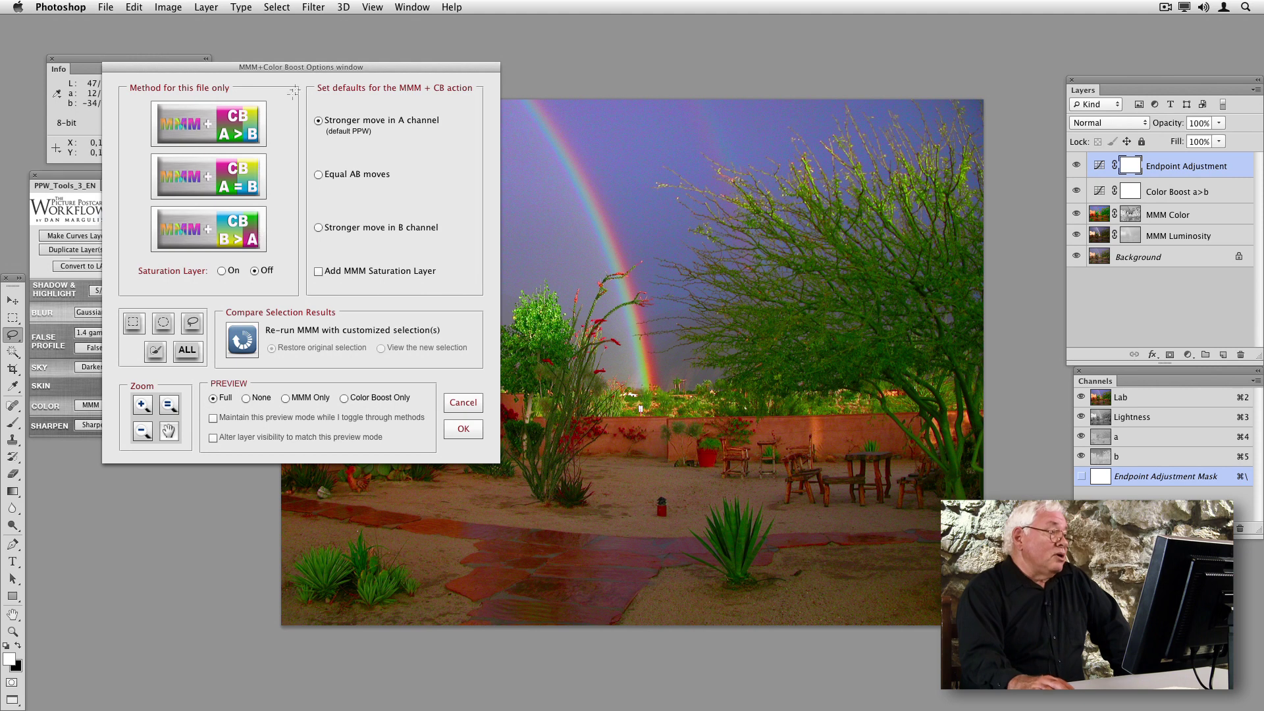
left_click_drag(361, 67, 255, 57)
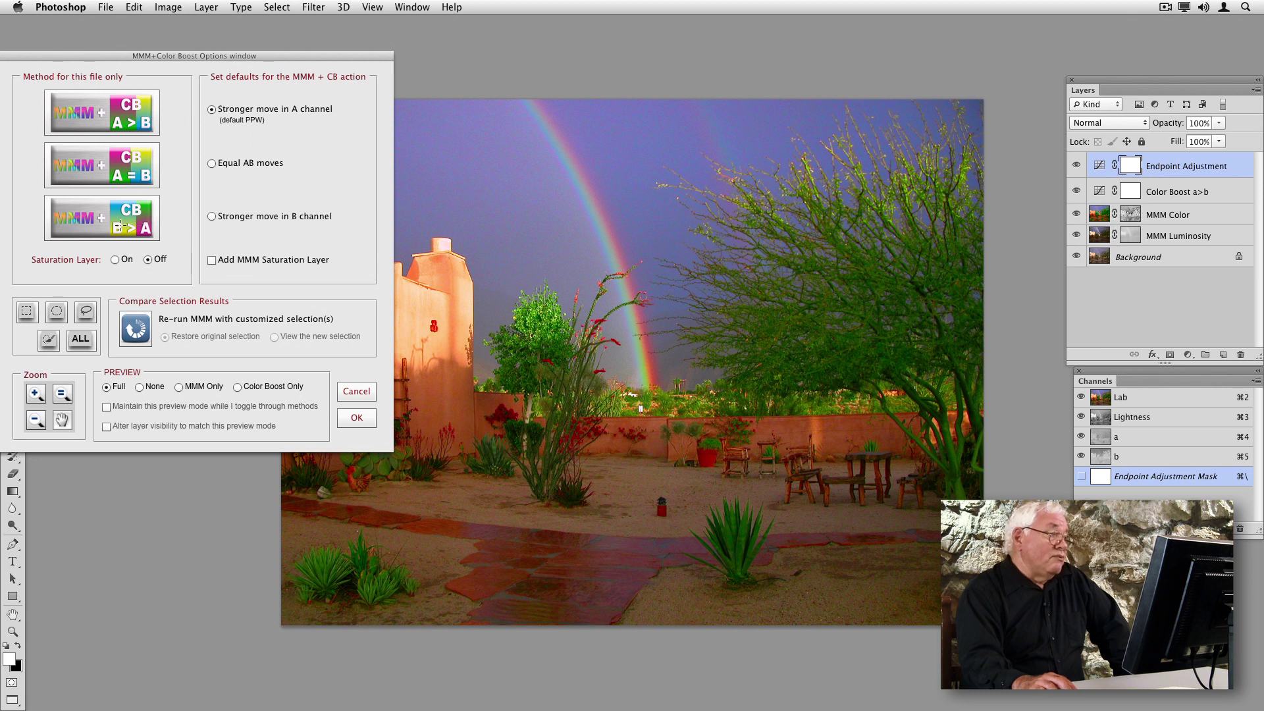
- Set the colour boost method to CB B>A, briefly trying A>B first
left_click(121, 227)
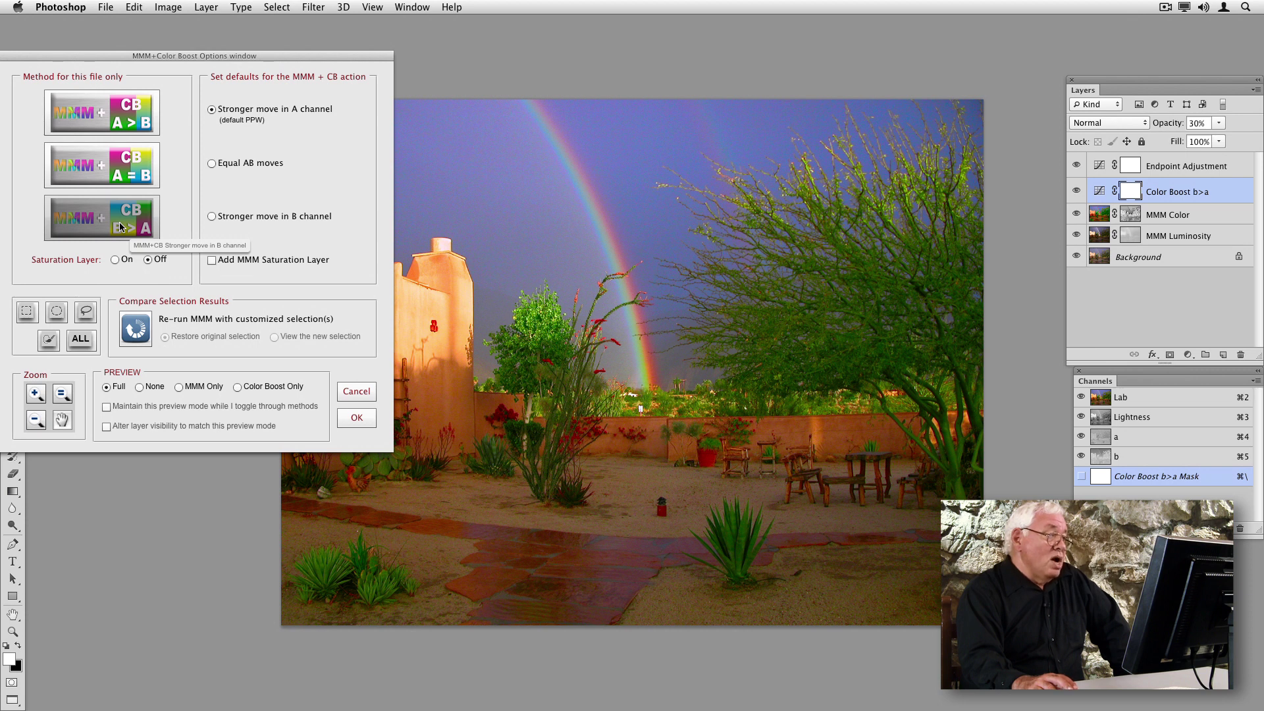
left_click(115, 121)
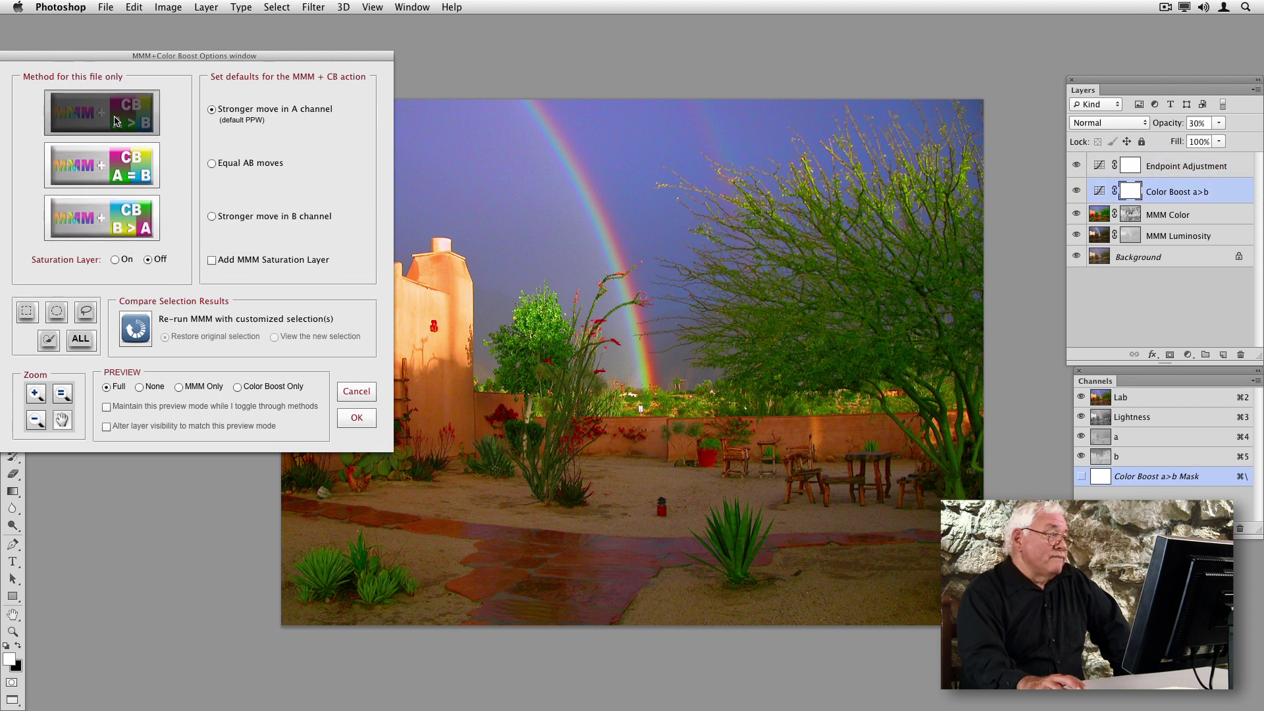
left_click(108, 223)
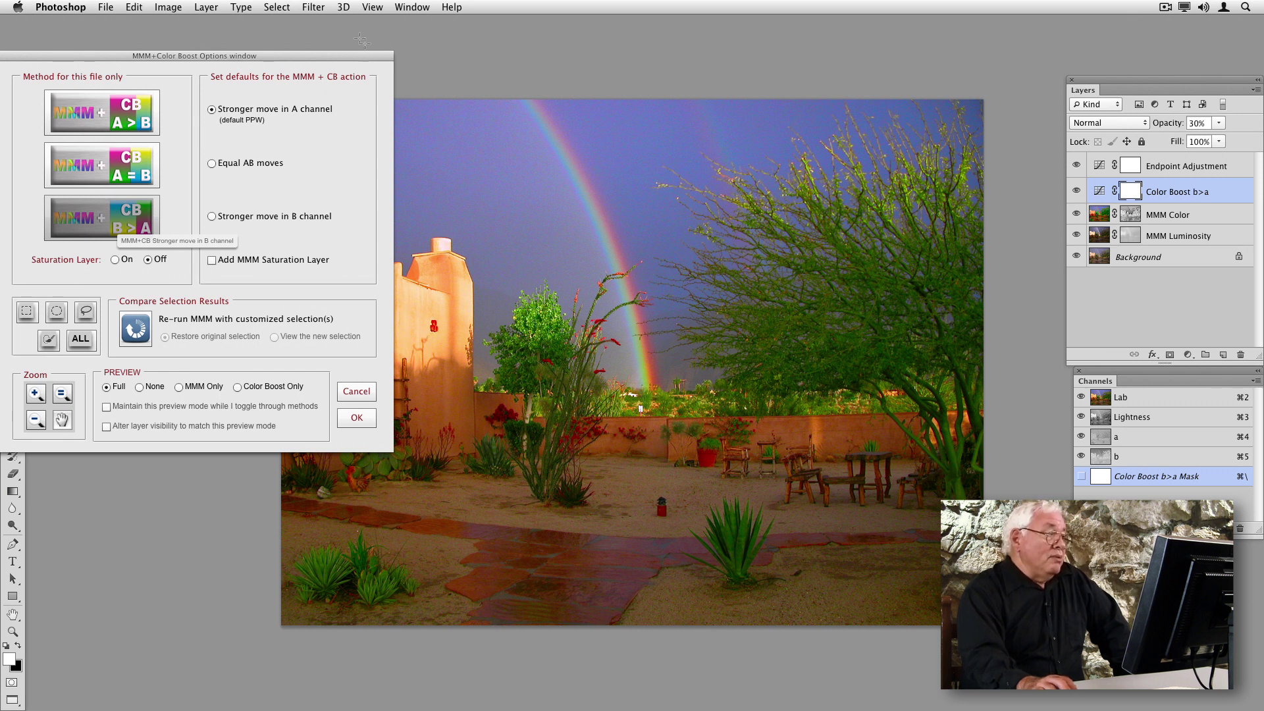
left_click_drag(353, 56, 915, 86)
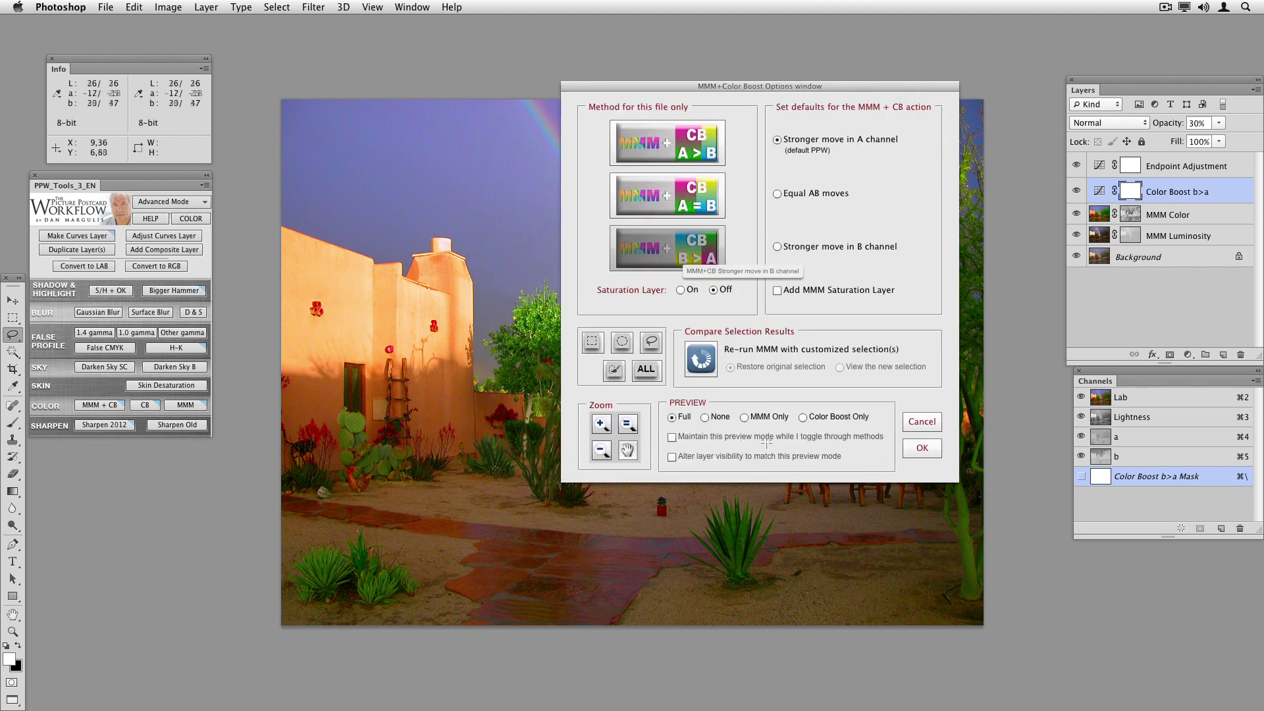
left_click_drag(851, 86, 1045, 135)
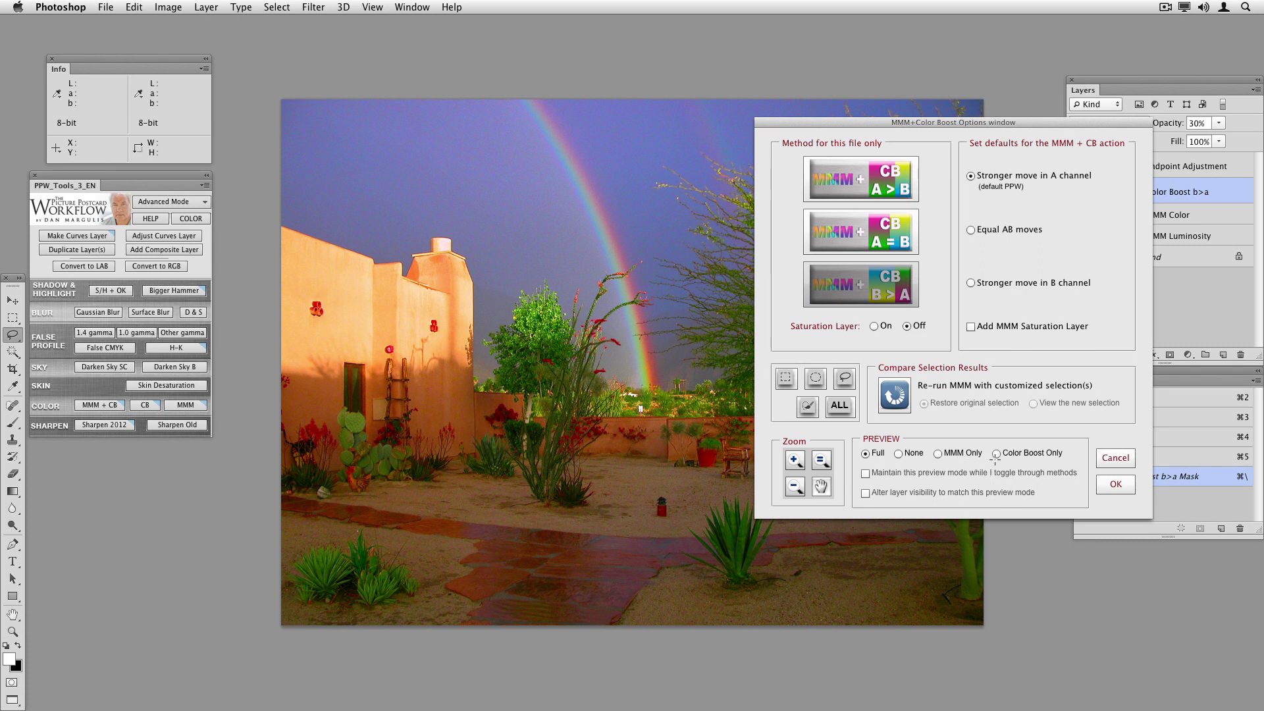
left_click(938, 454)
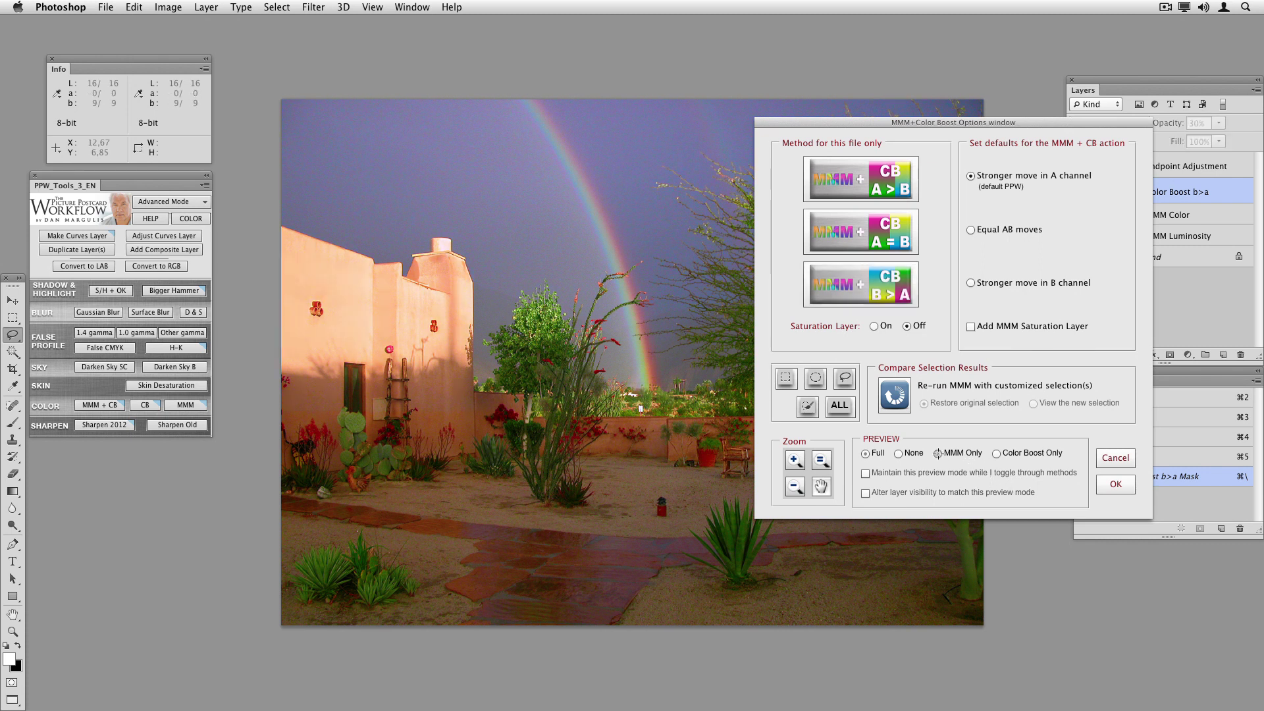
left_click(996, 454)
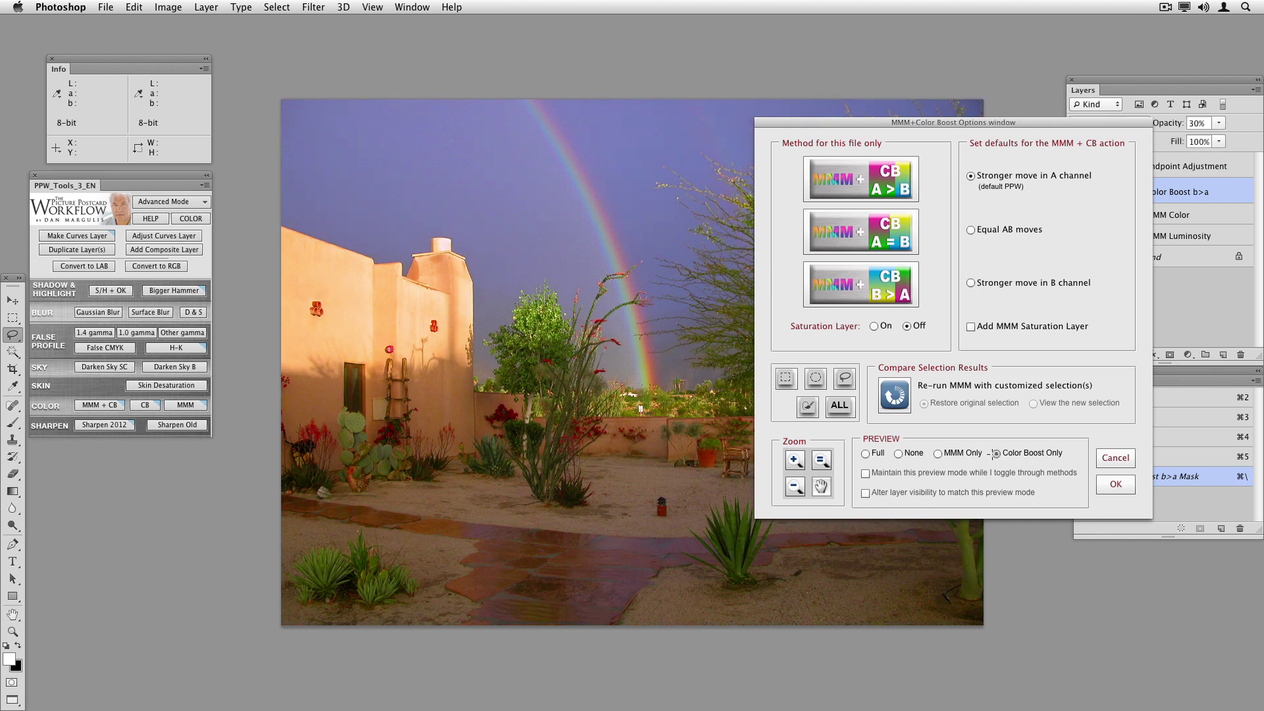
left_click(865, 454)
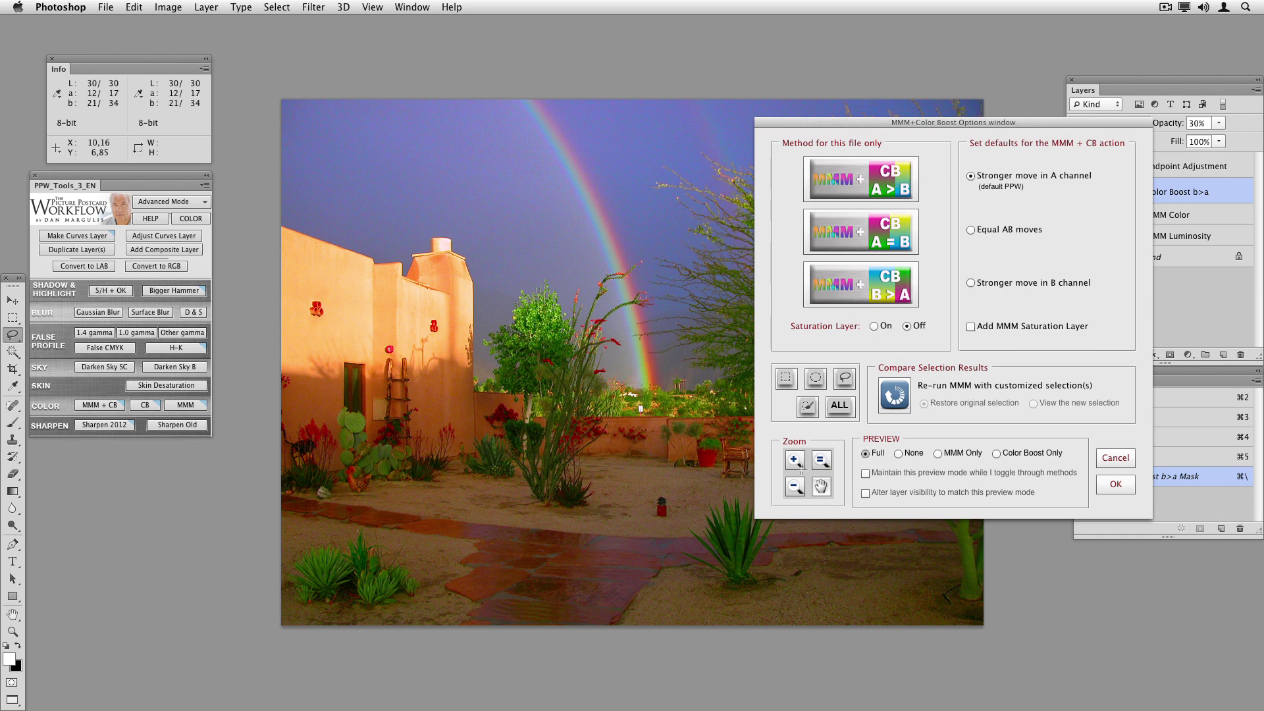
left_click(795, 461)
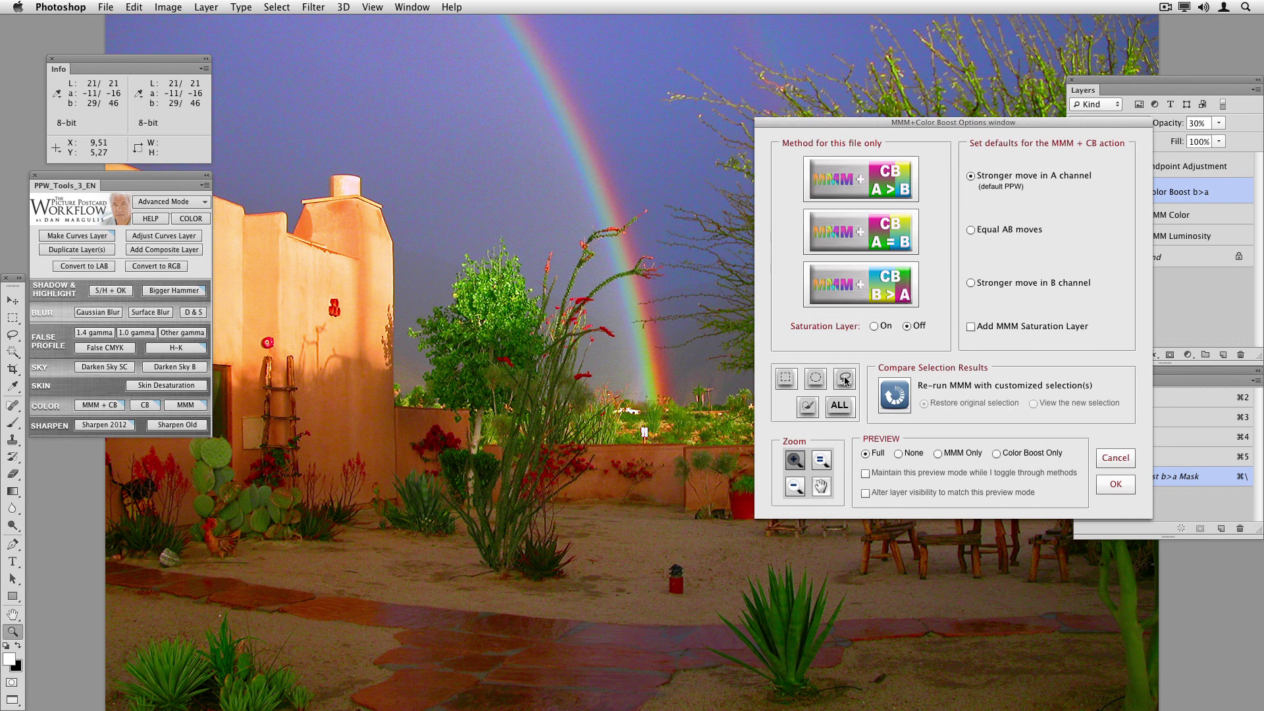
- Select the entire image and re-run MMM with that whole-image selection
left_click(843, 406)
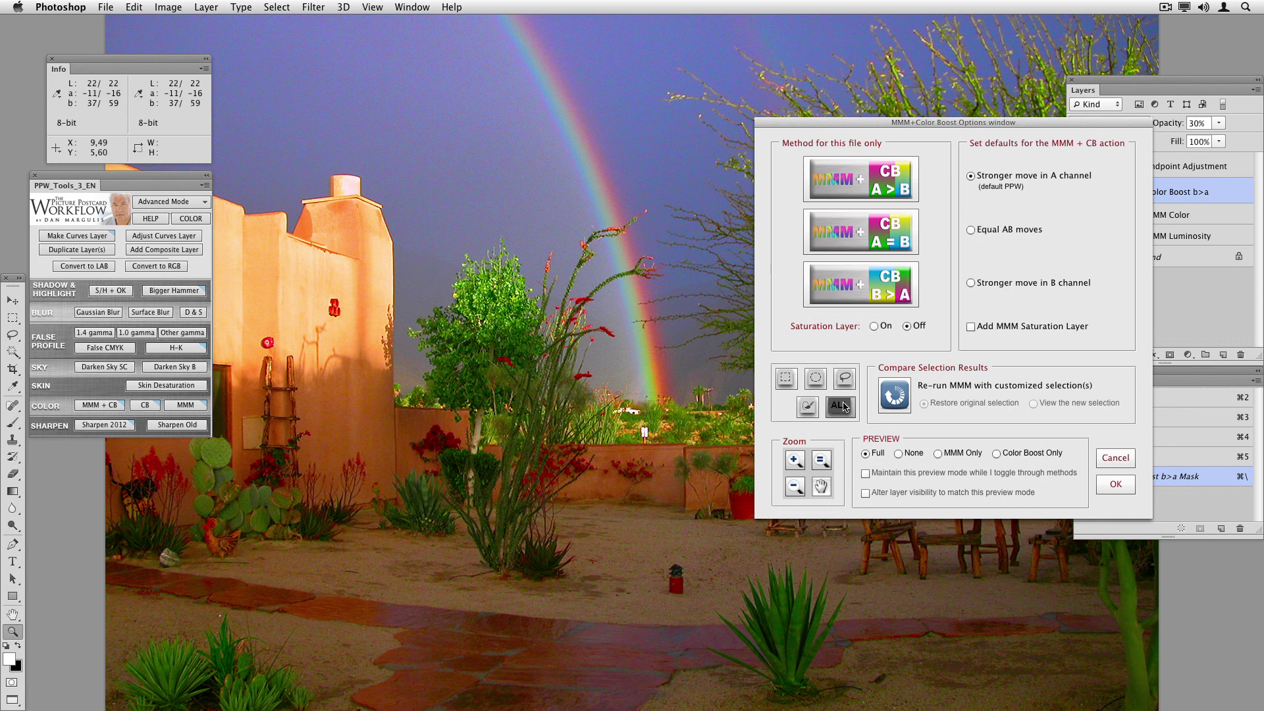
left_click(843, 405)
left_click(897, 398)
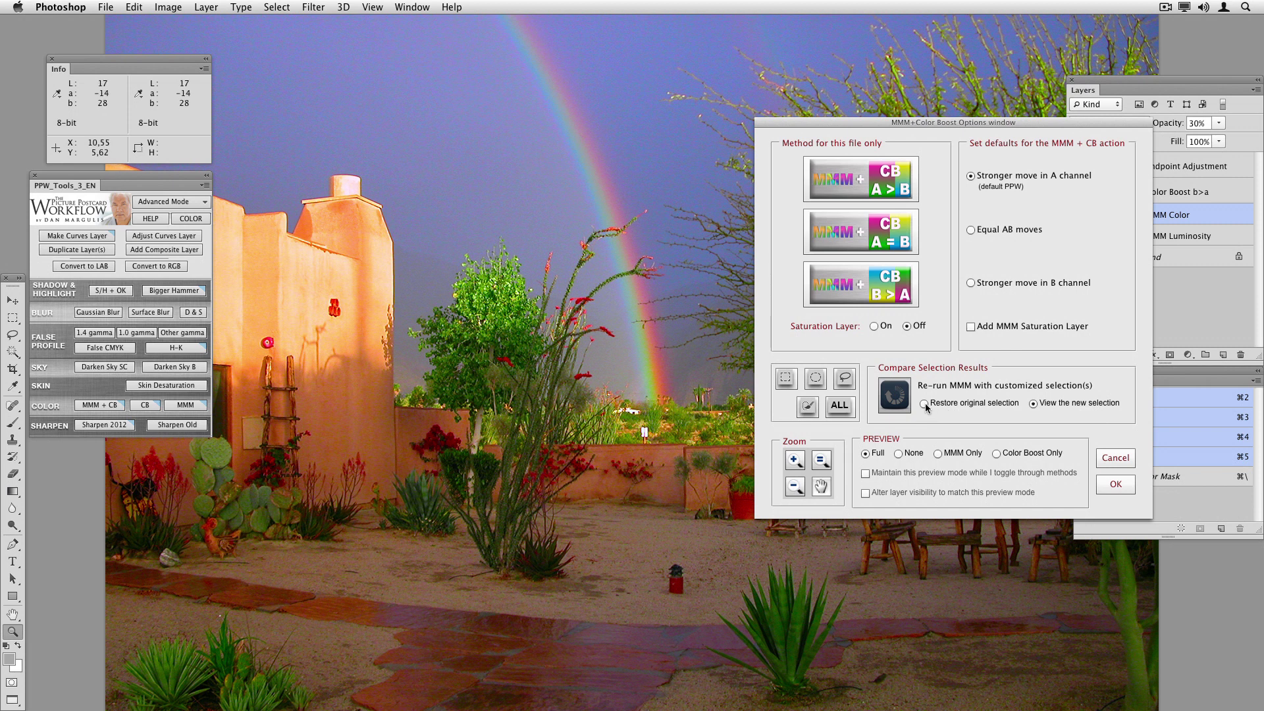
- Alternate between the original and new selection results, ending on the original rainbow selection
left_click(925, 403)
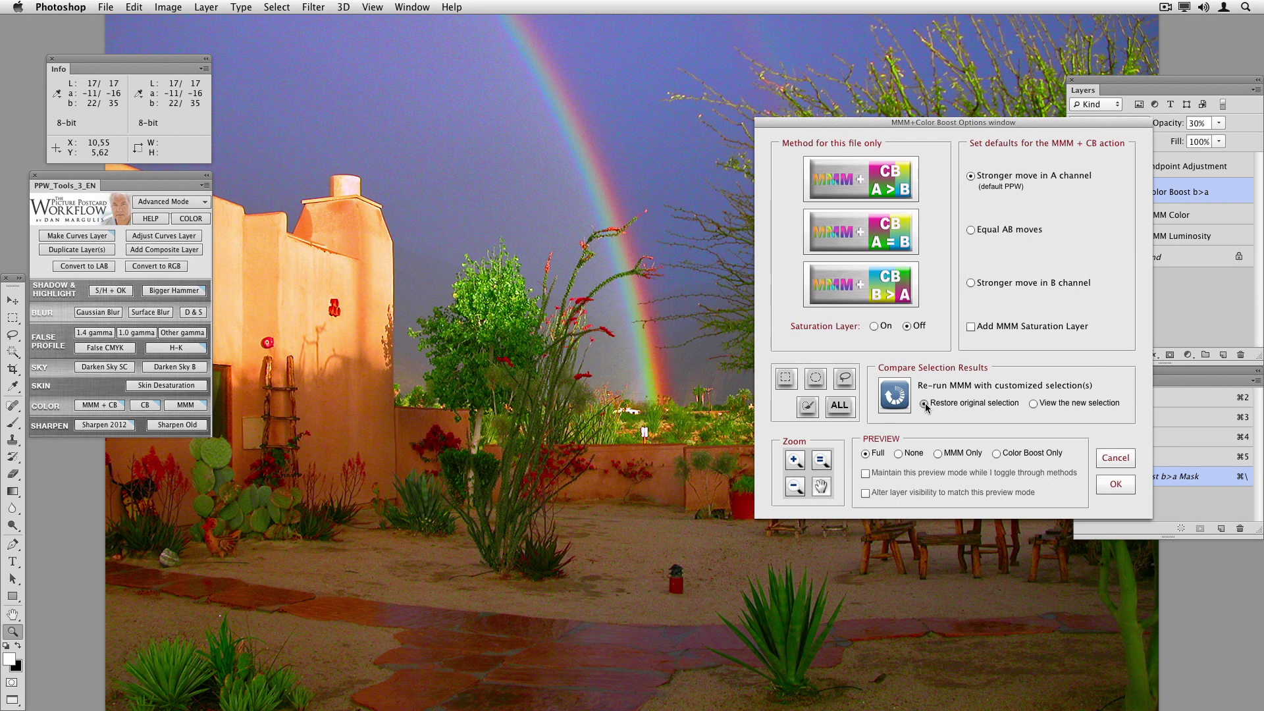
left_click(1034, 404)
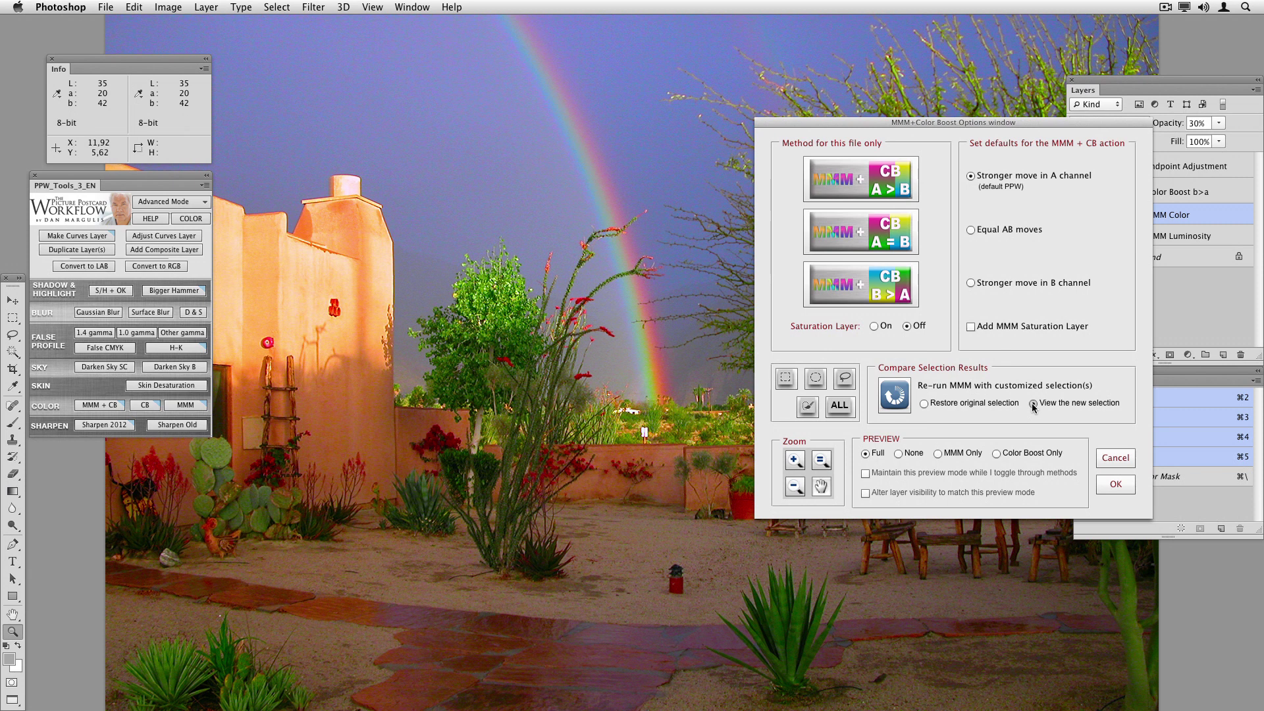
left_click(925, 404)
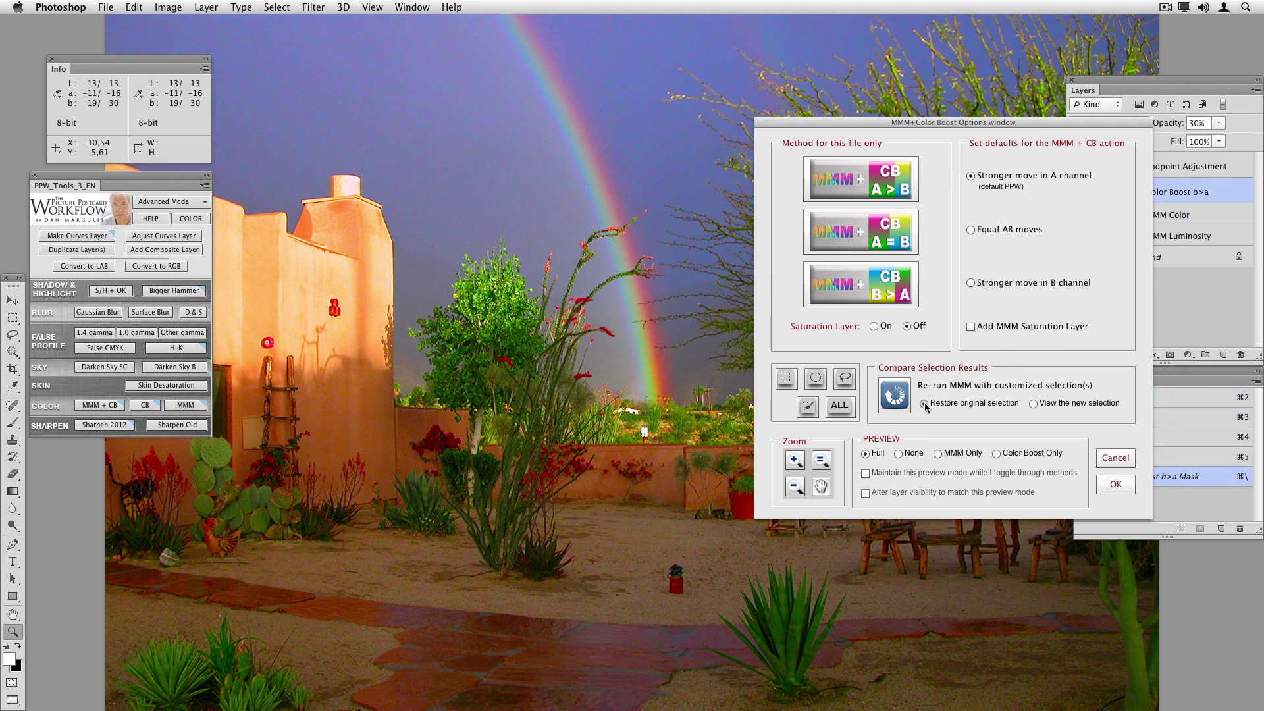
left_click(1031, 404)
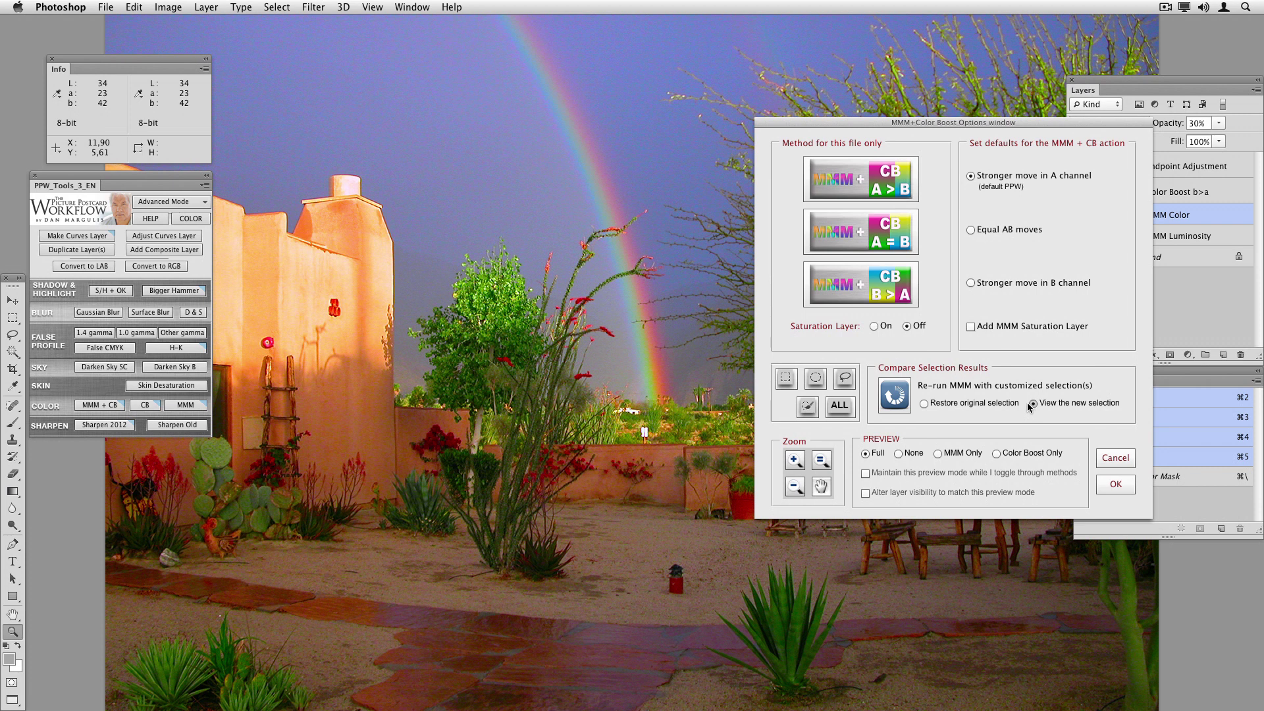
left_click(924, 403)
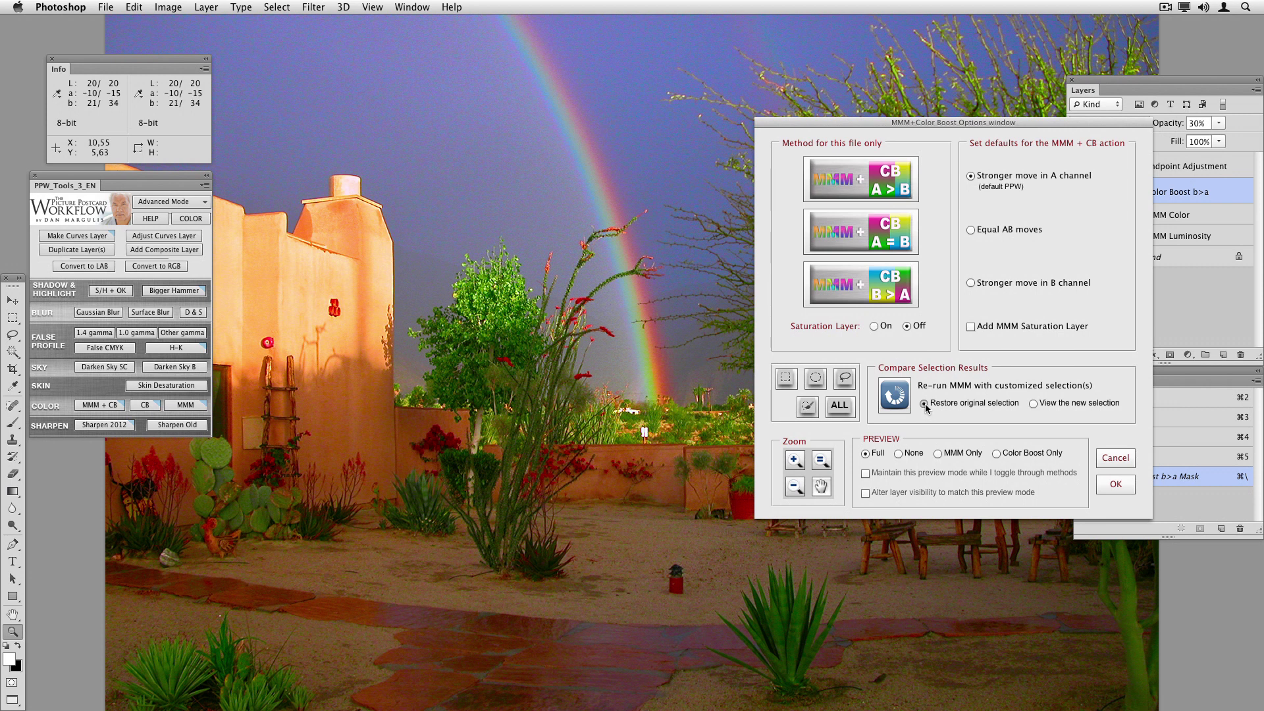
left_click(1033, 404)
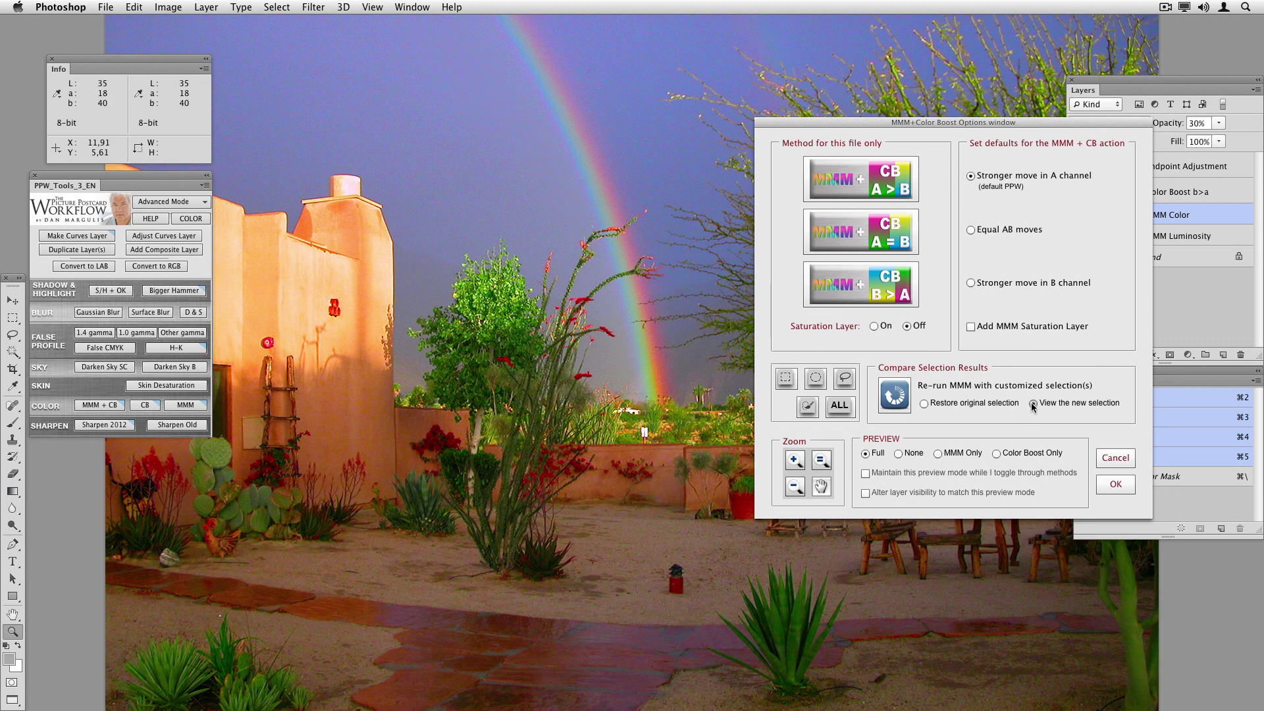
left_click(924, 403)
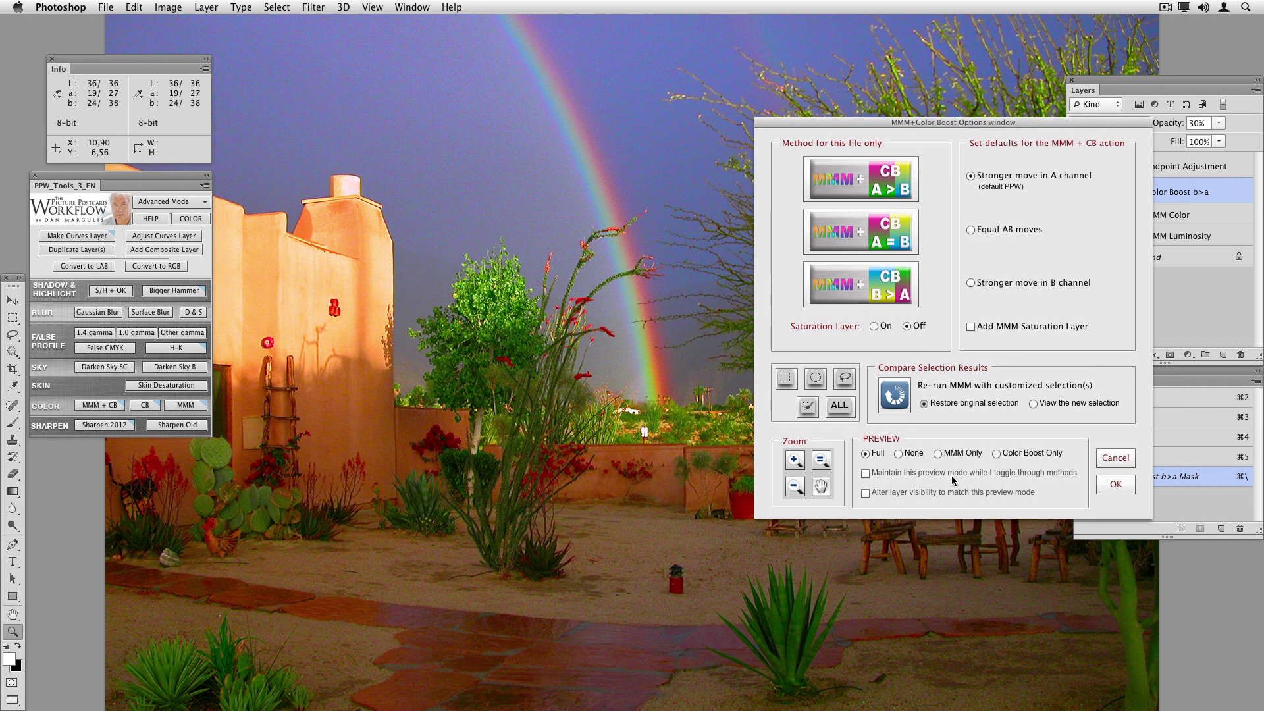
- Draw a freehand lasso around the rainbow, re-run MMM, and preview the new selection's result
left_click(846, 378)
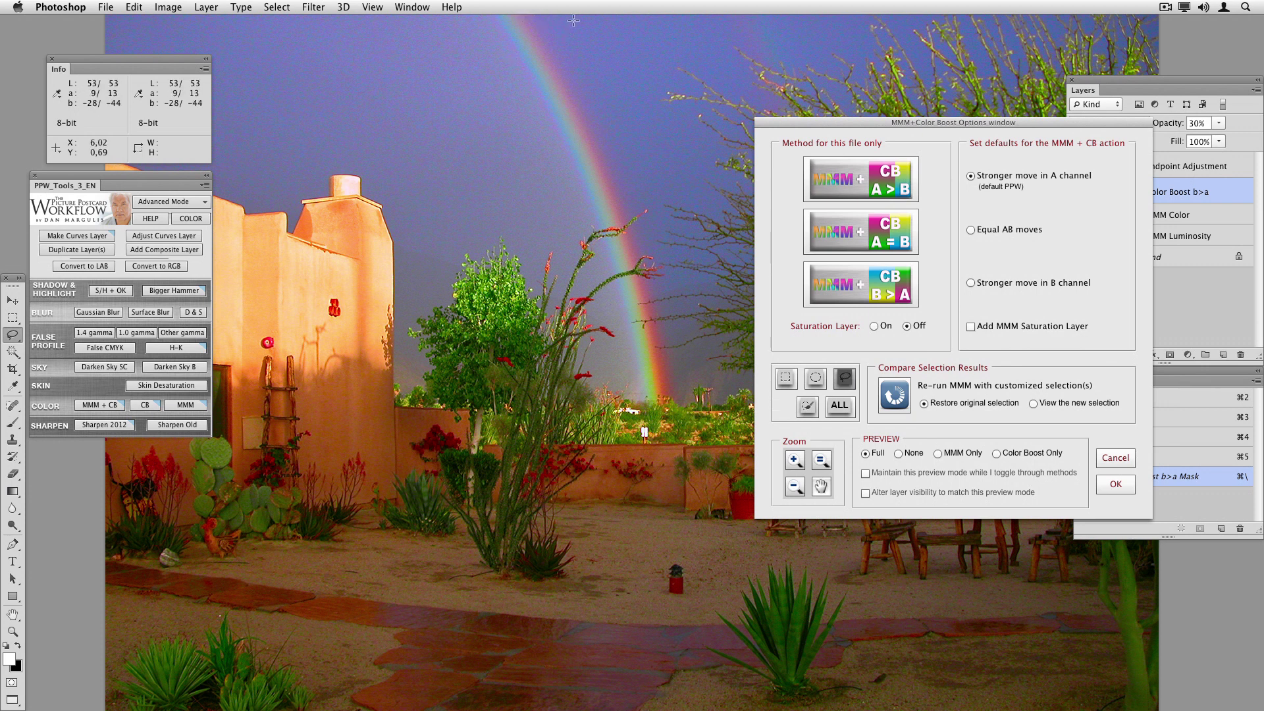
mouse_move(573, 21)
left_mouse_down()
mouse_move(514, 26)
mouse_move(486, 70)
mouse_move(396, 347)
mouse_move(382, 461)
mouse_move(394, 584)
mouse_move(467, 662)
mouse_move(606, 702)
mouse_move(714, 705)
mouse_move(810, 675)
mouse_move(830, 640)
mouse_move(794, 586)
mouse_move(762, 393)
mouse_move(675, 206)
left_mouse_up()
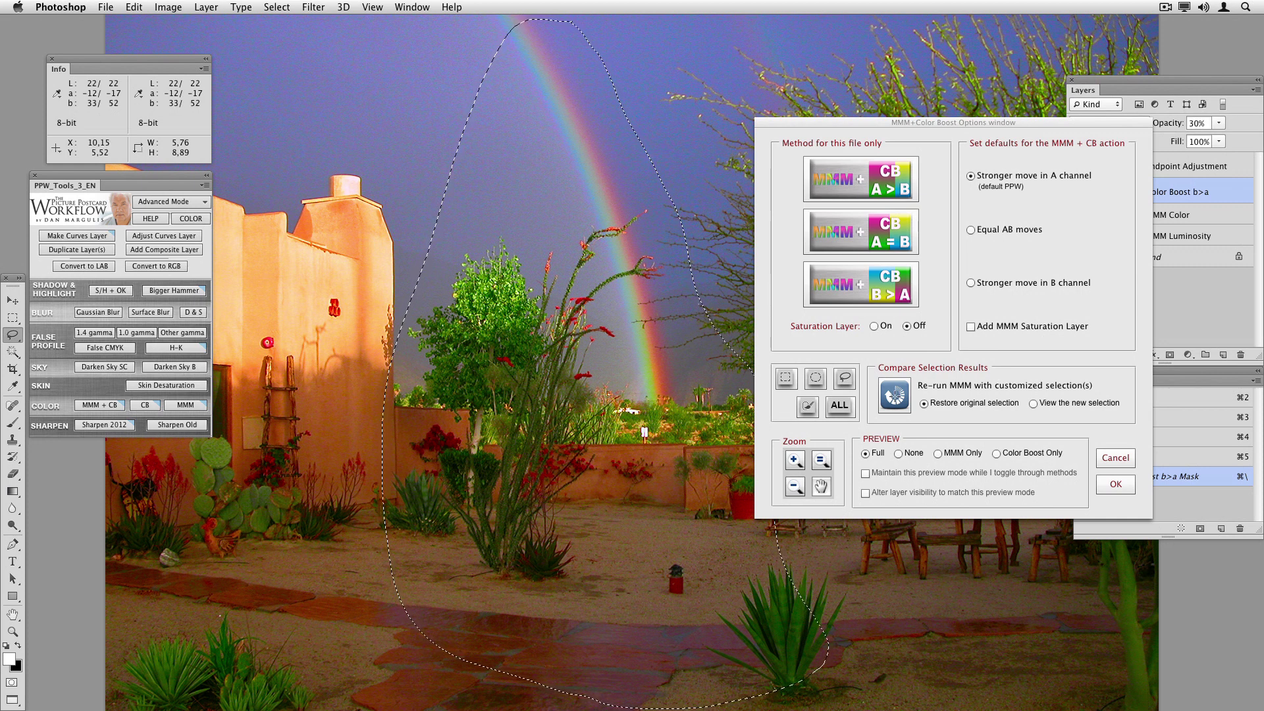
left_click(895, 395)
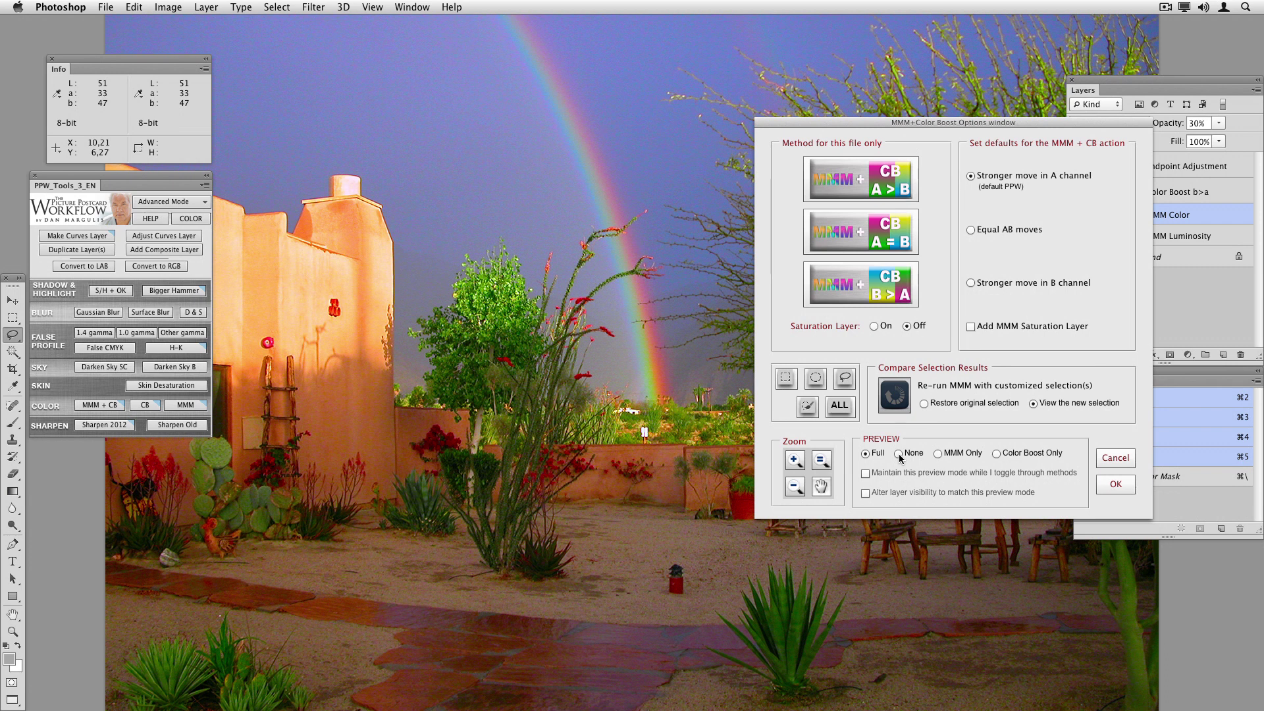
left_click(923, 403)
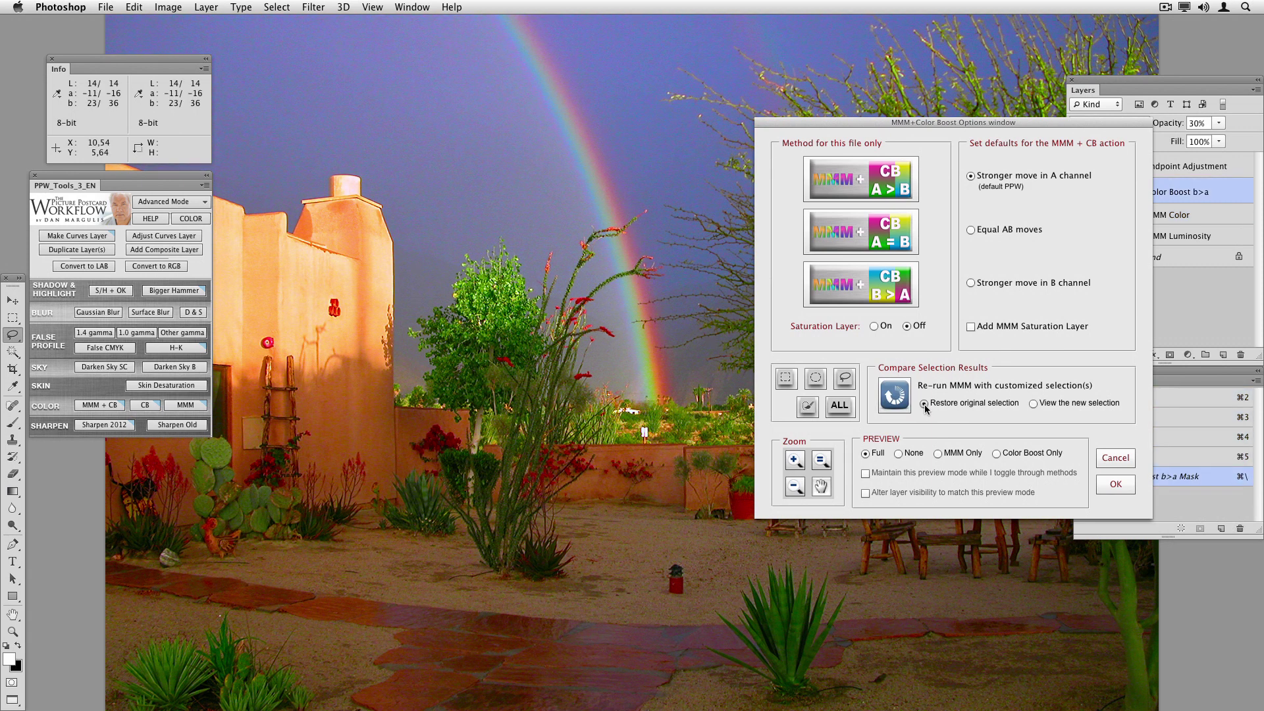
left_click(1032, 404)
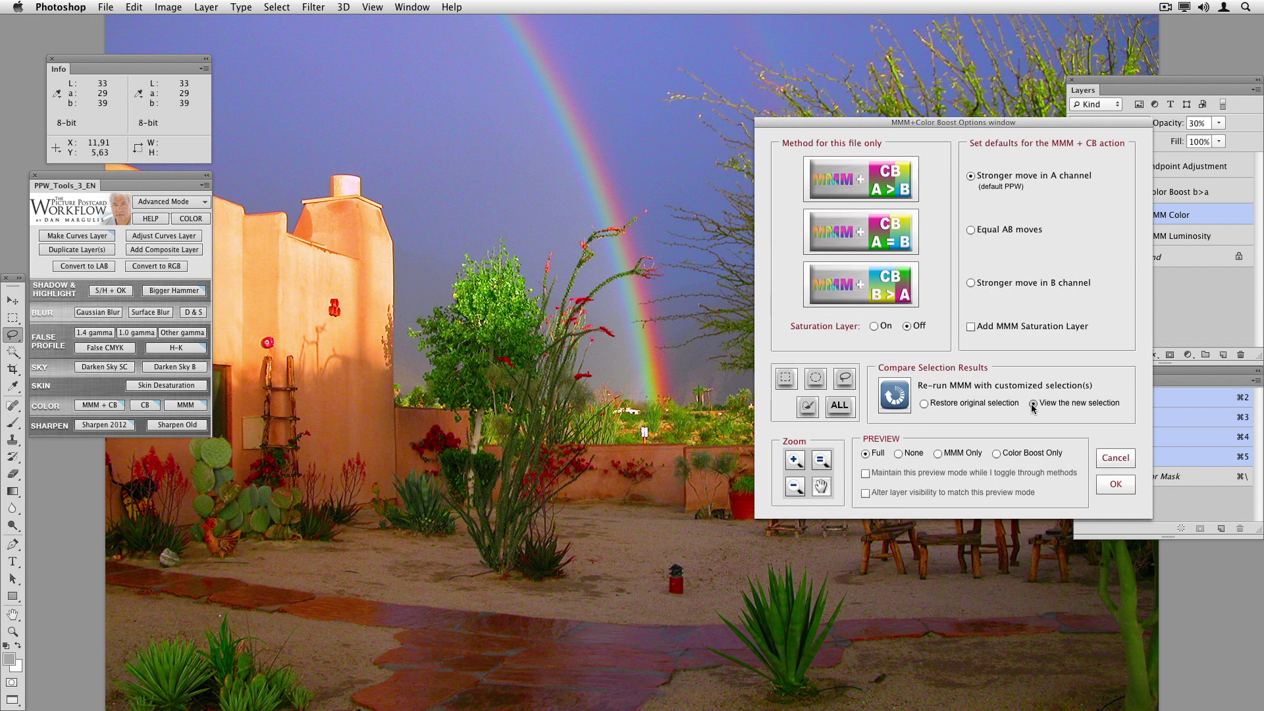
- Accept the rerun layers and change the MMM Luminosity layer's opacity from its 30% setting
left_click(1116, 484)
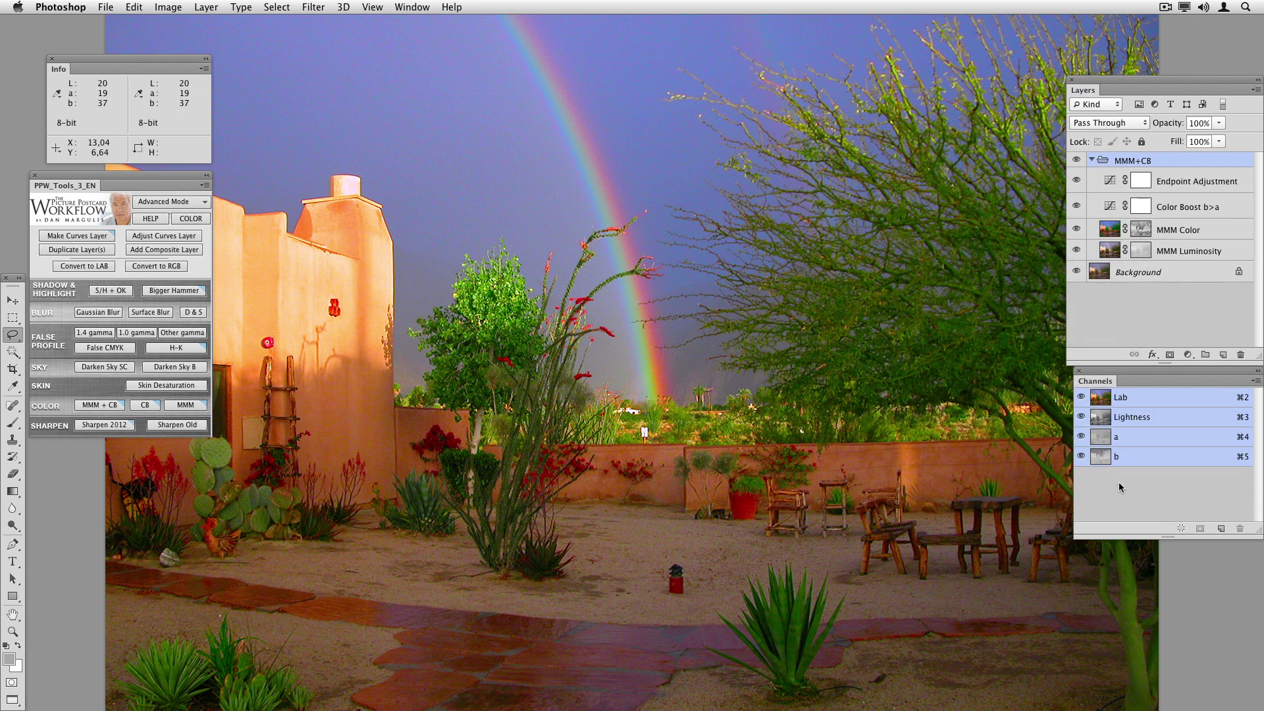
left_click(1224, 250)
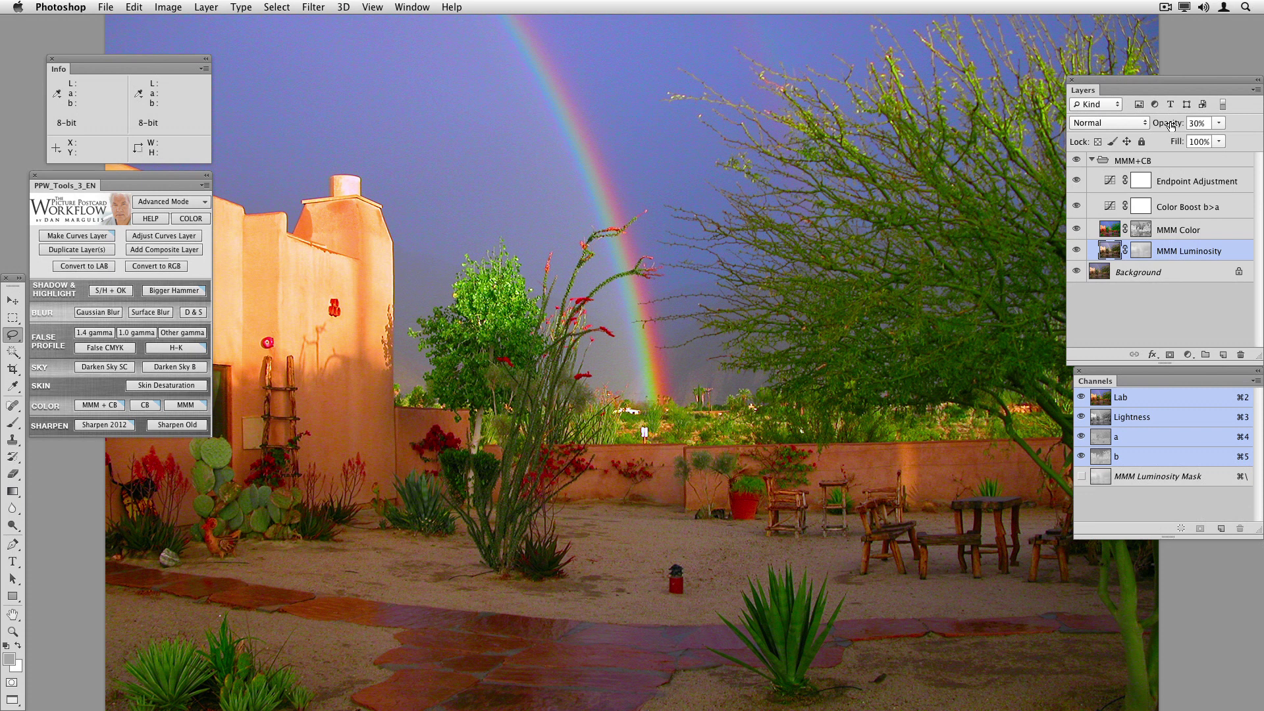
left_click_drag(1171, 125, 1108, 123)
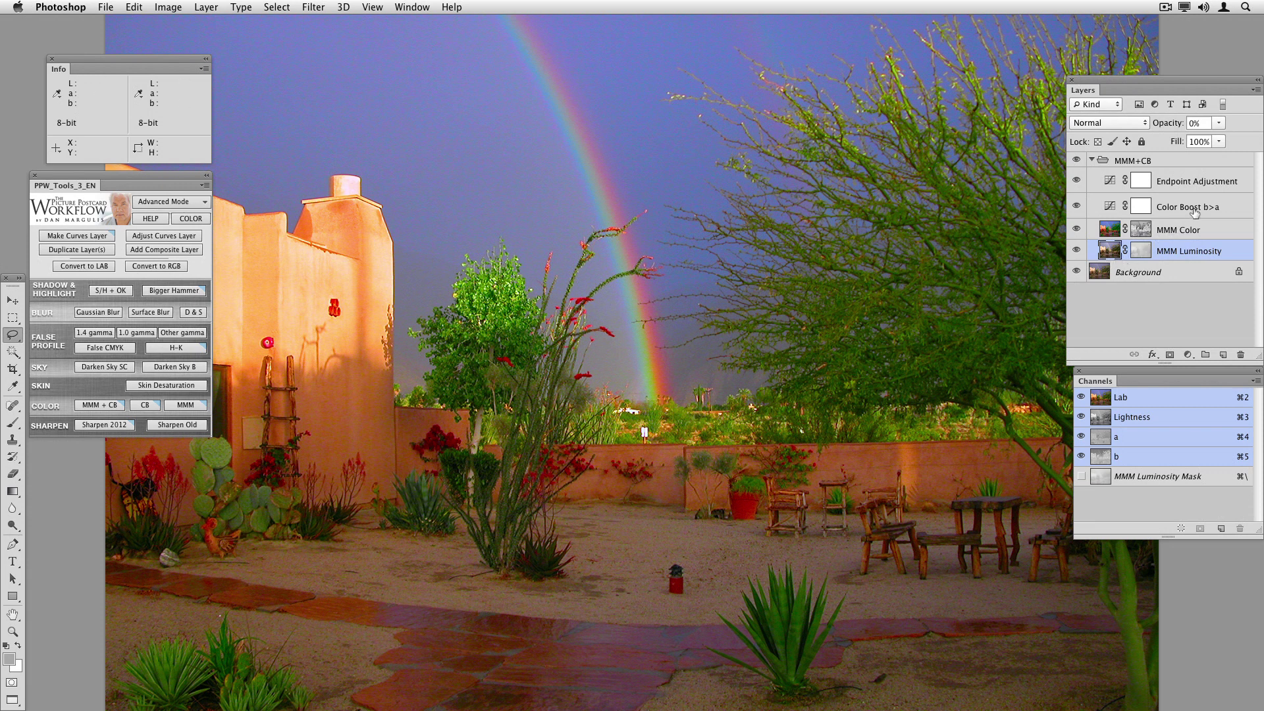
- Curve the Endpoint Adjustment layer in Pigment/Ink %, moving the endpoints in to 6 and 92
left_click(1226, 185)
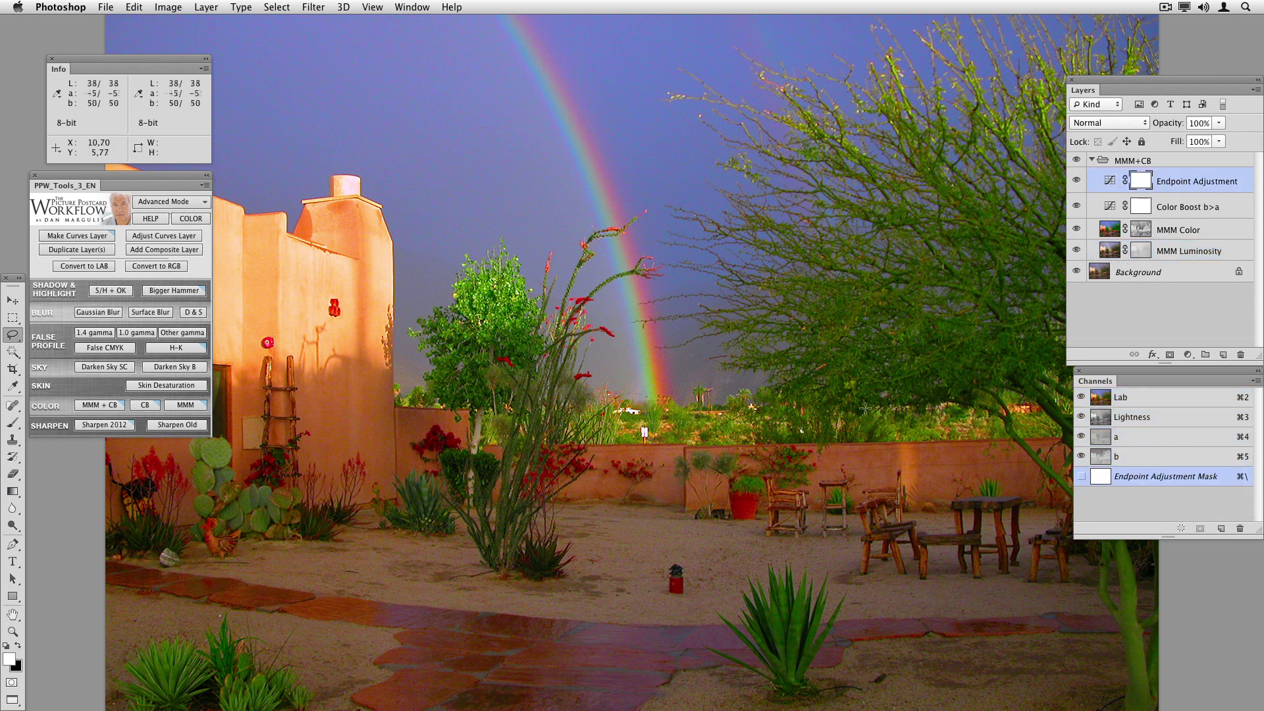
left_click(159, 242)
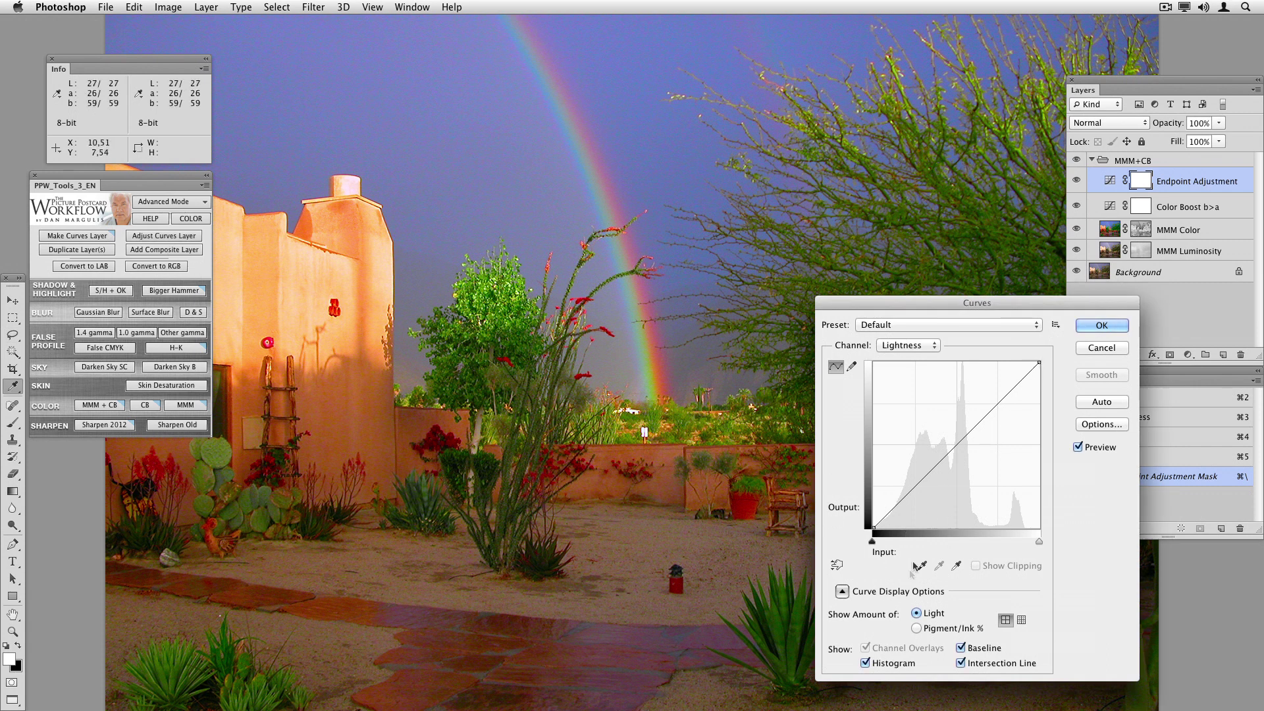
left_click(917, 628)
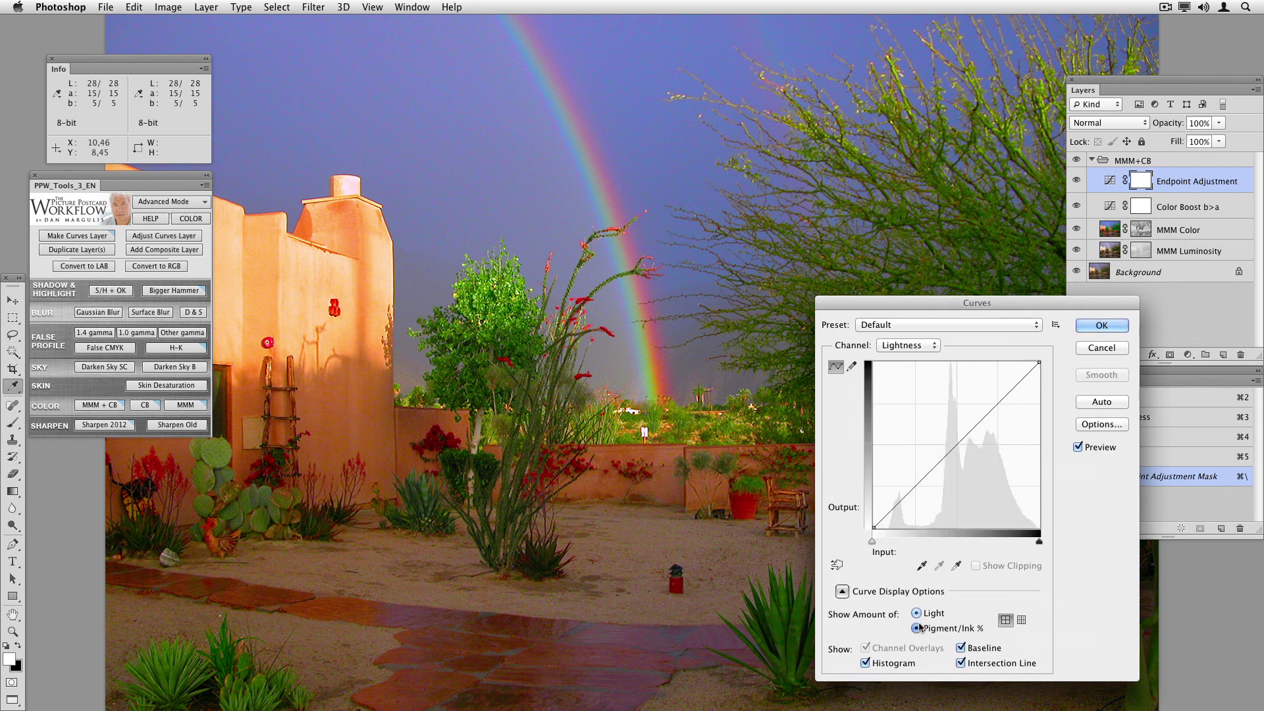
left_click(878, 527)
left_click_drag(878, 527, 886, 527)
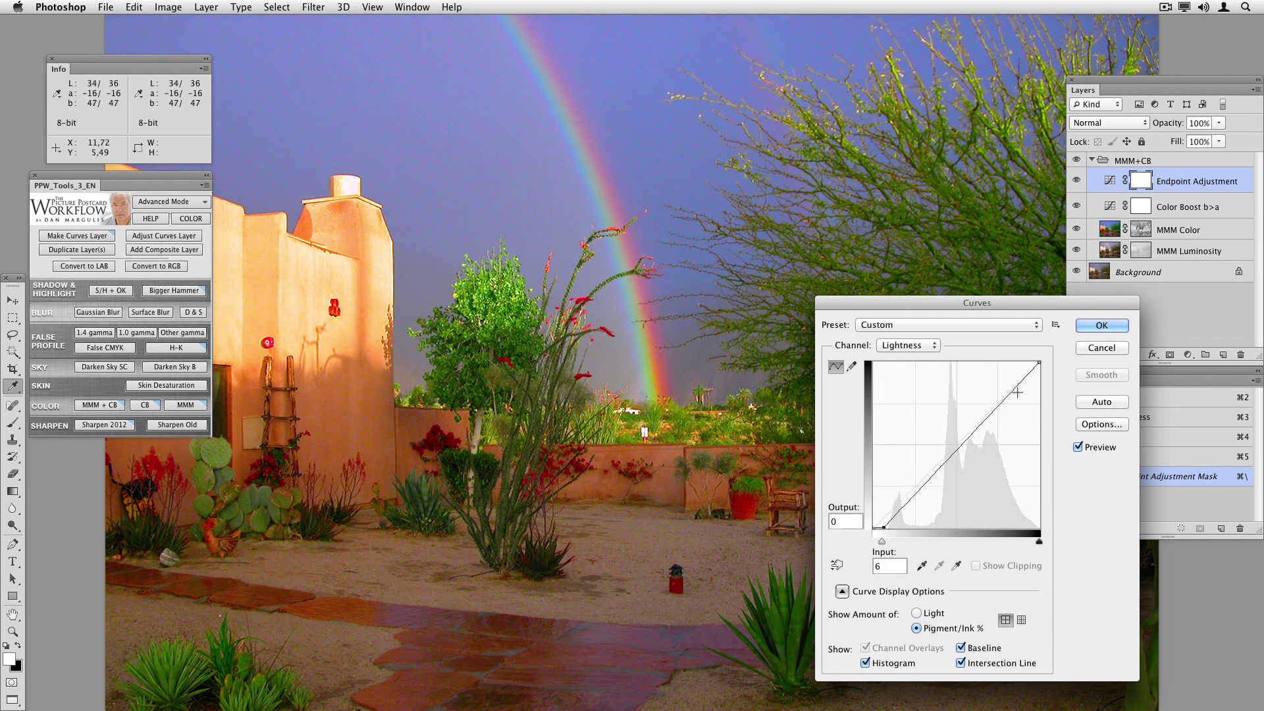
left_click_drag(1039, 362, 1026, 360)
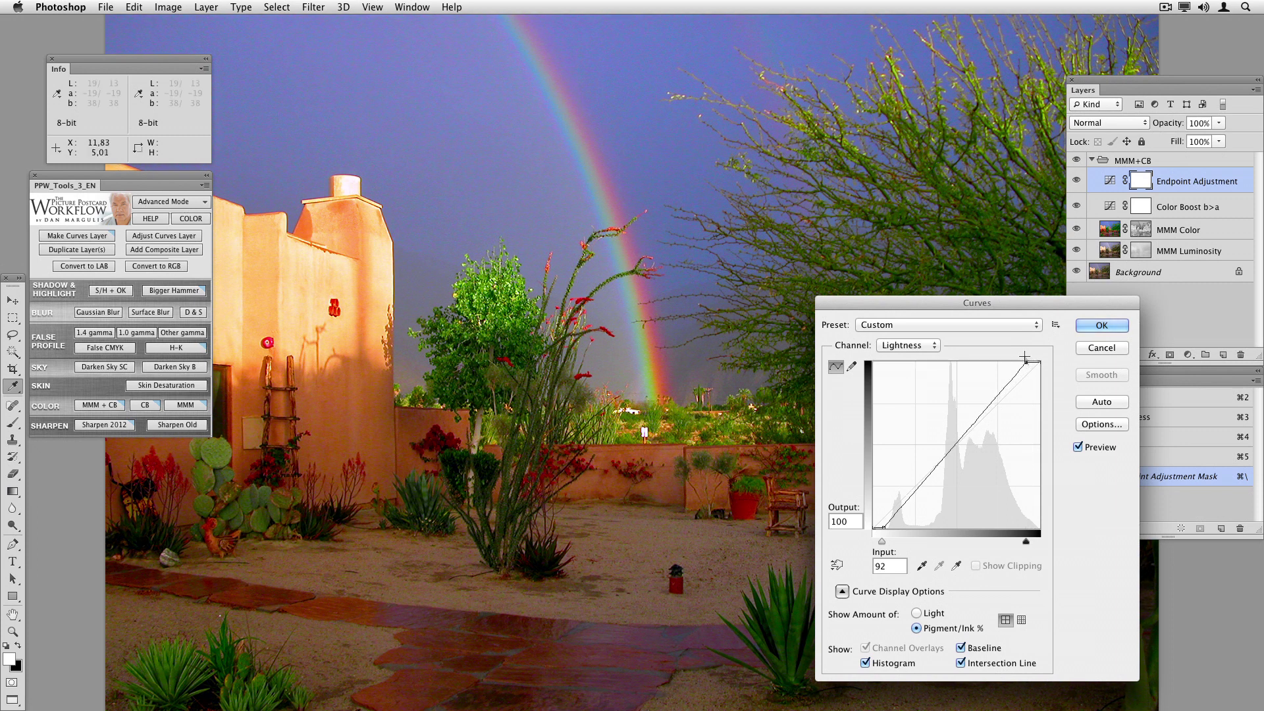
left_click(1088, 324)
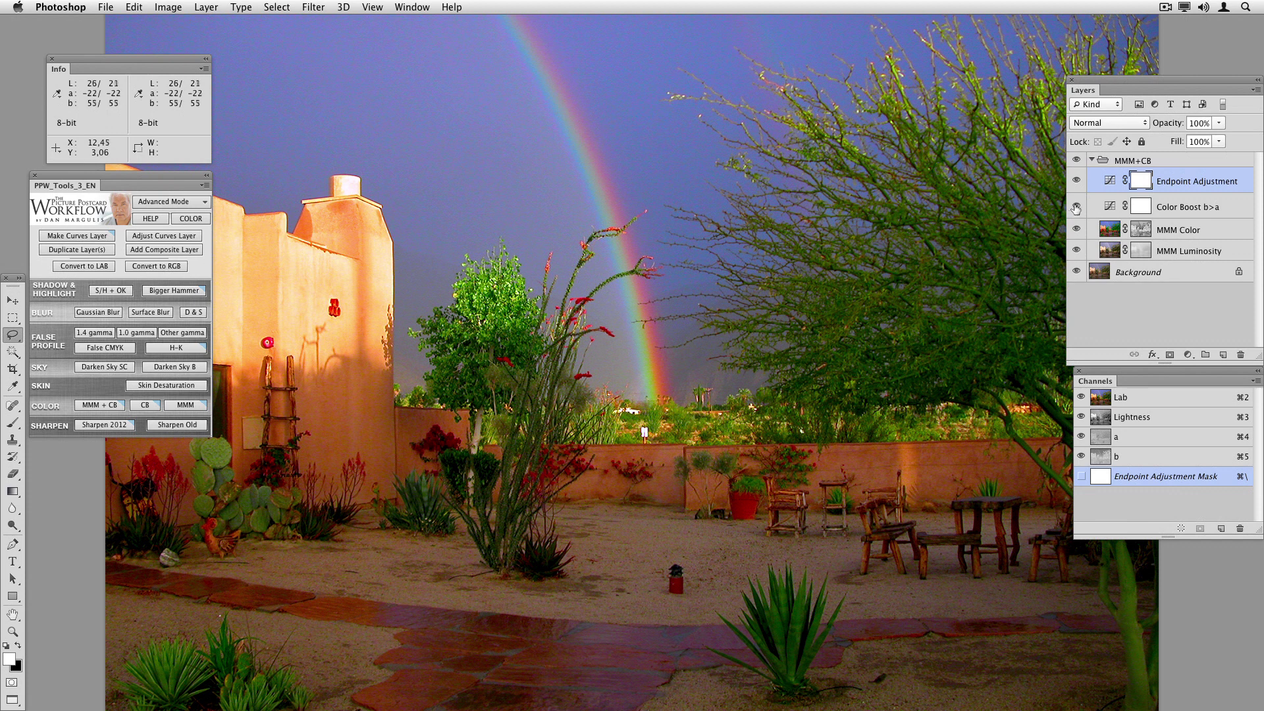
left_click(1078, 208)
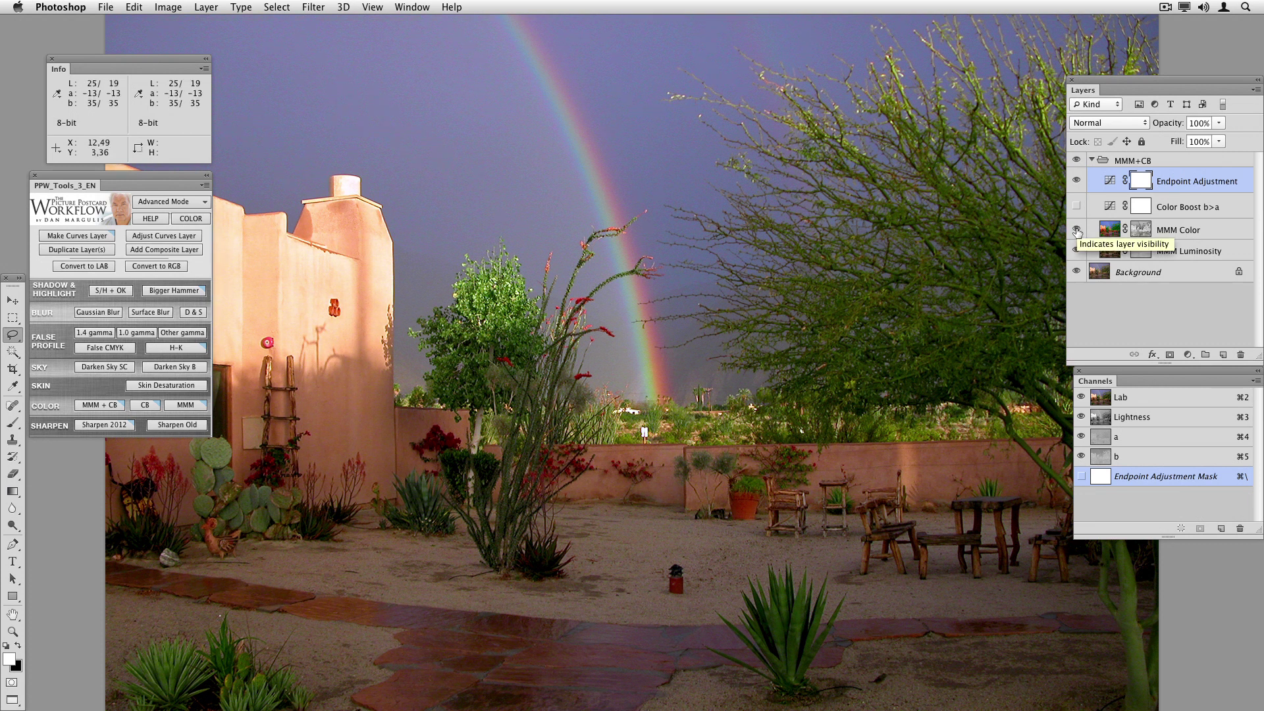
left_click(1078, 229)
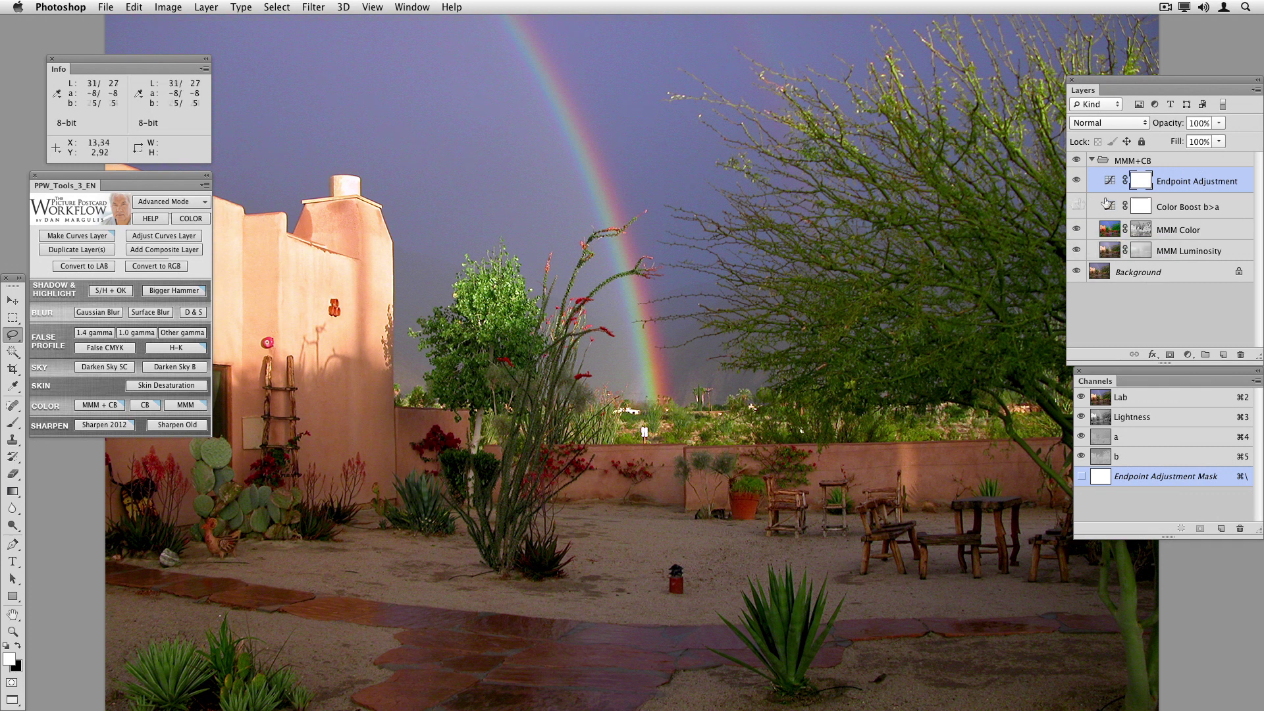
left_click(1078, 208)
left_click(1238, 209)
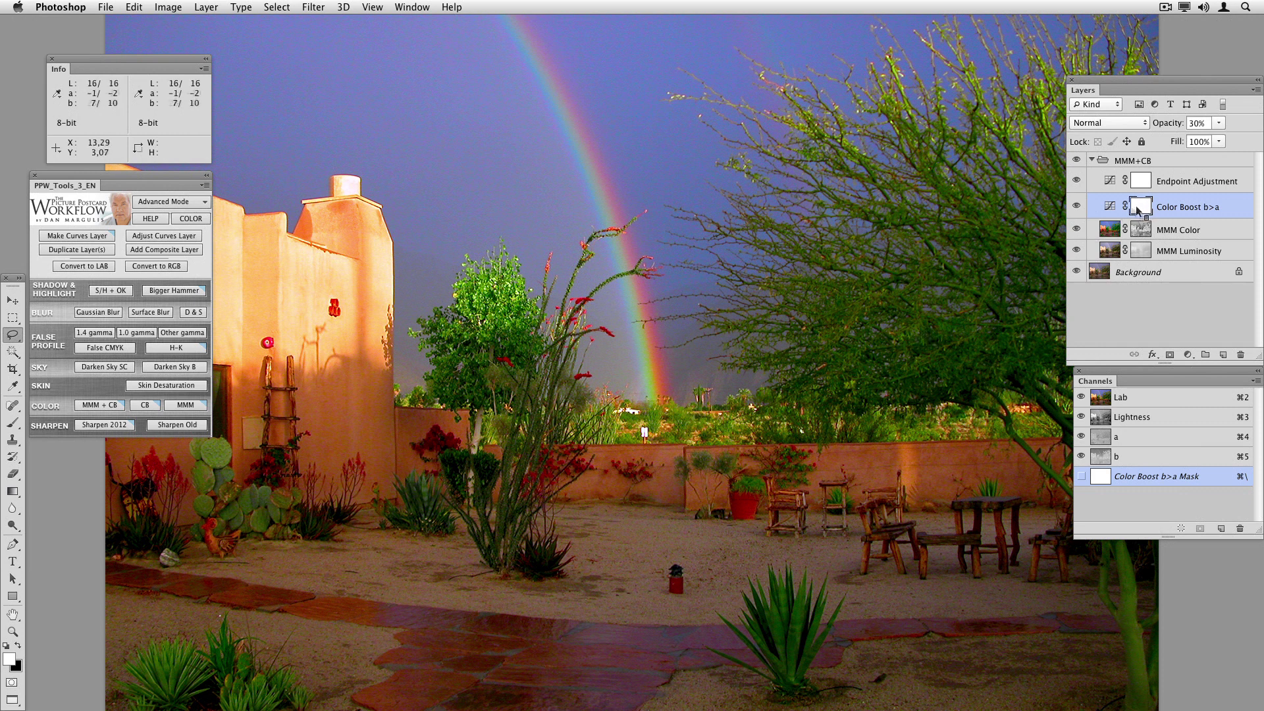
- Apply the merged Lab image into the Color Boost b>a mask and set its opacity to 45%
key("super+alt+shift+a")
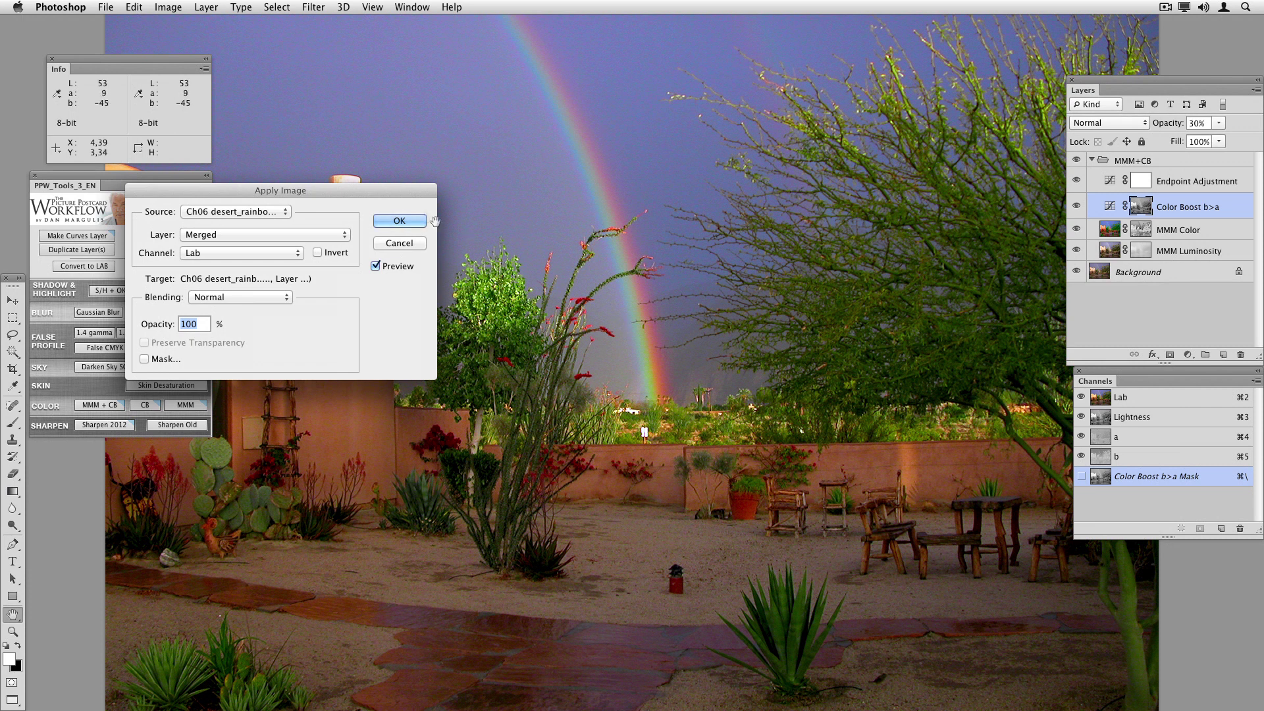
left_click(408, 223)
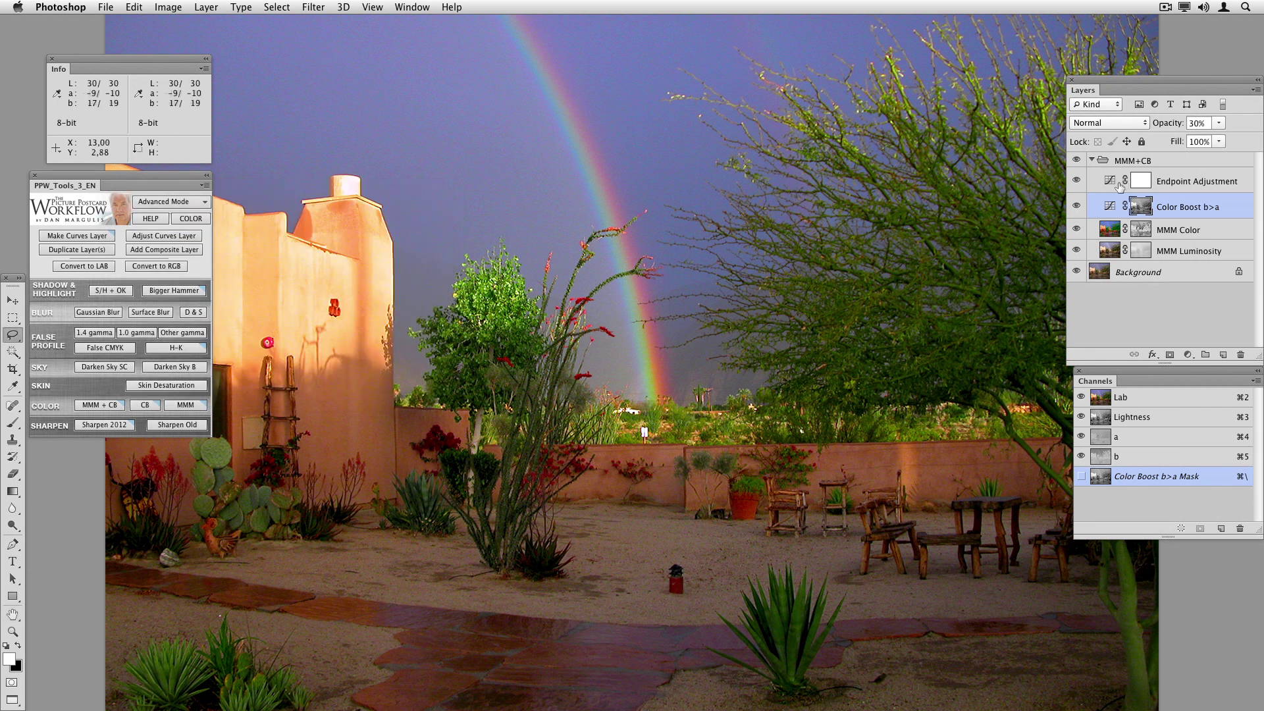
mouse_move(1161, 125)
left_mouse_down()
mouse_move(1187, 122)
mouse_move(1169, 125)
left_mouse_up()
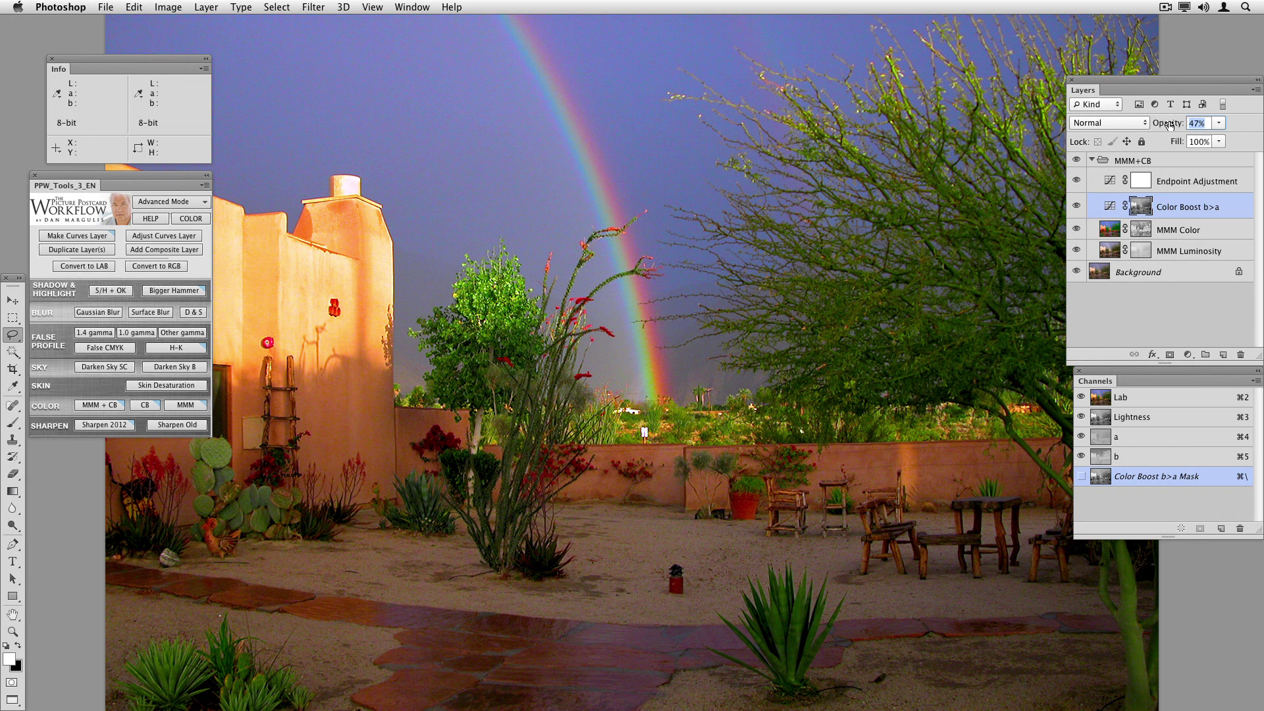
left_click_drag(1169, 125, 1165, 125)
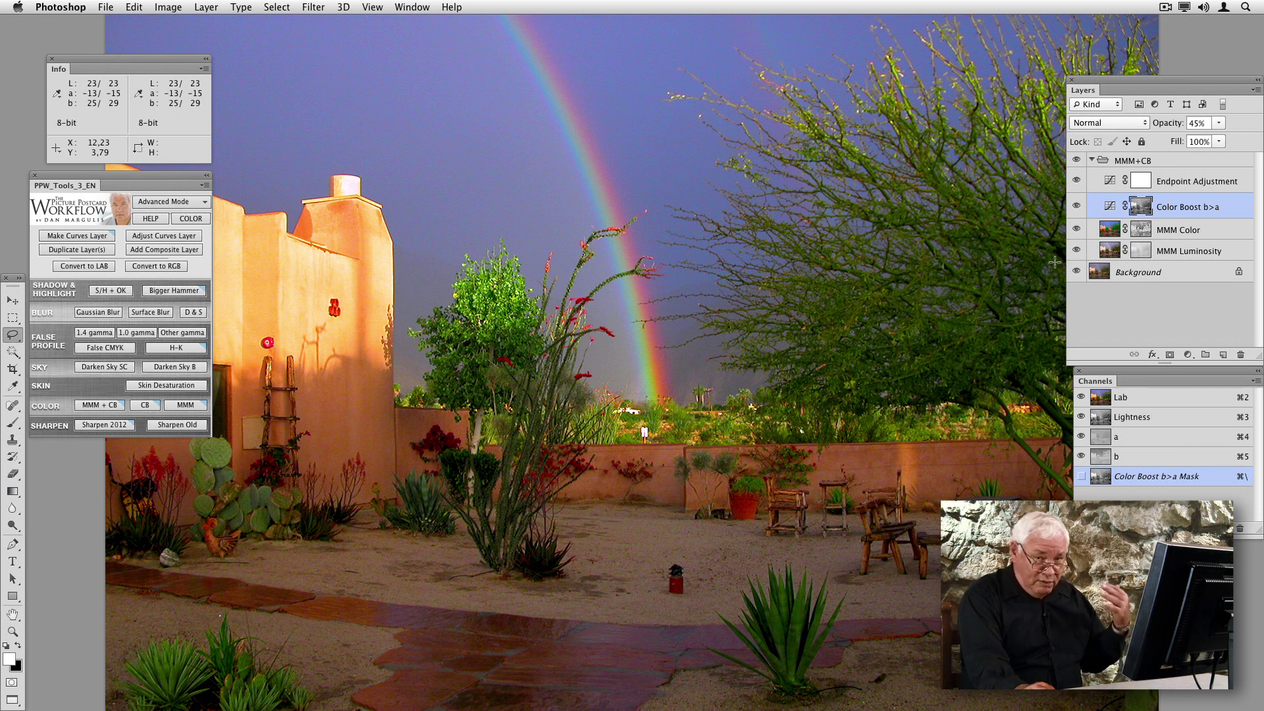
left_click(106, 7)
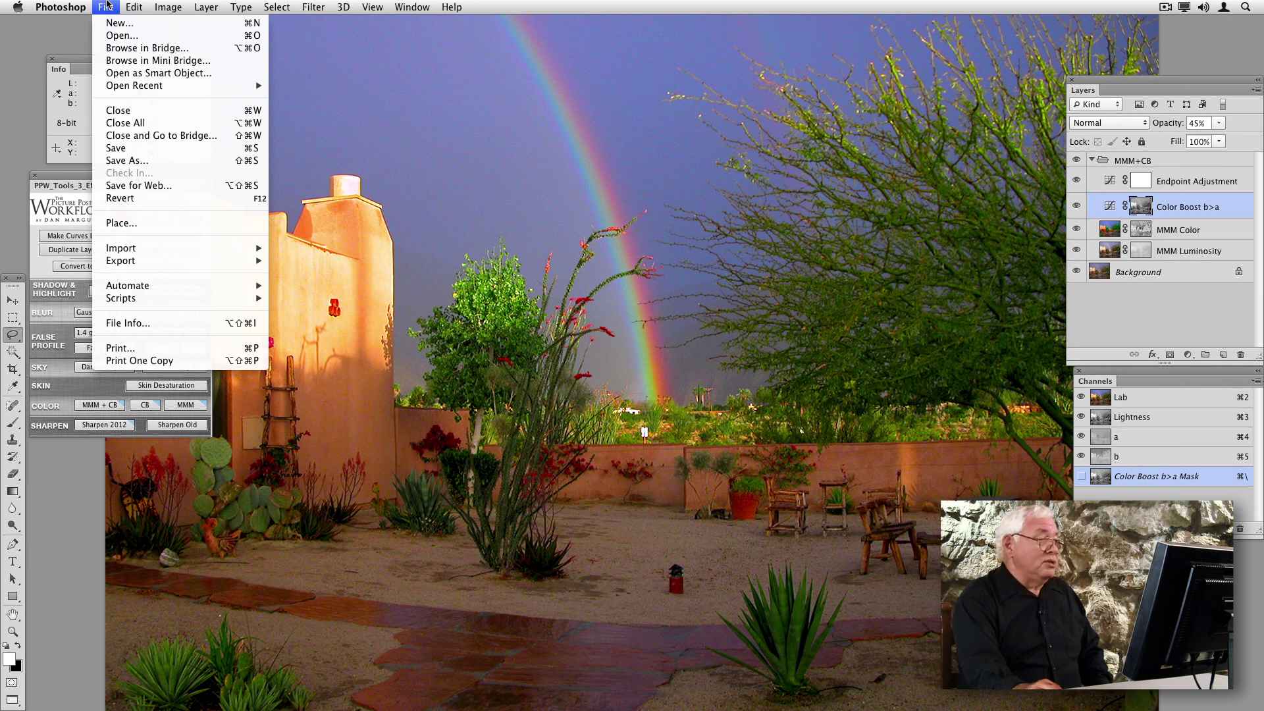
left_click(120, 198)
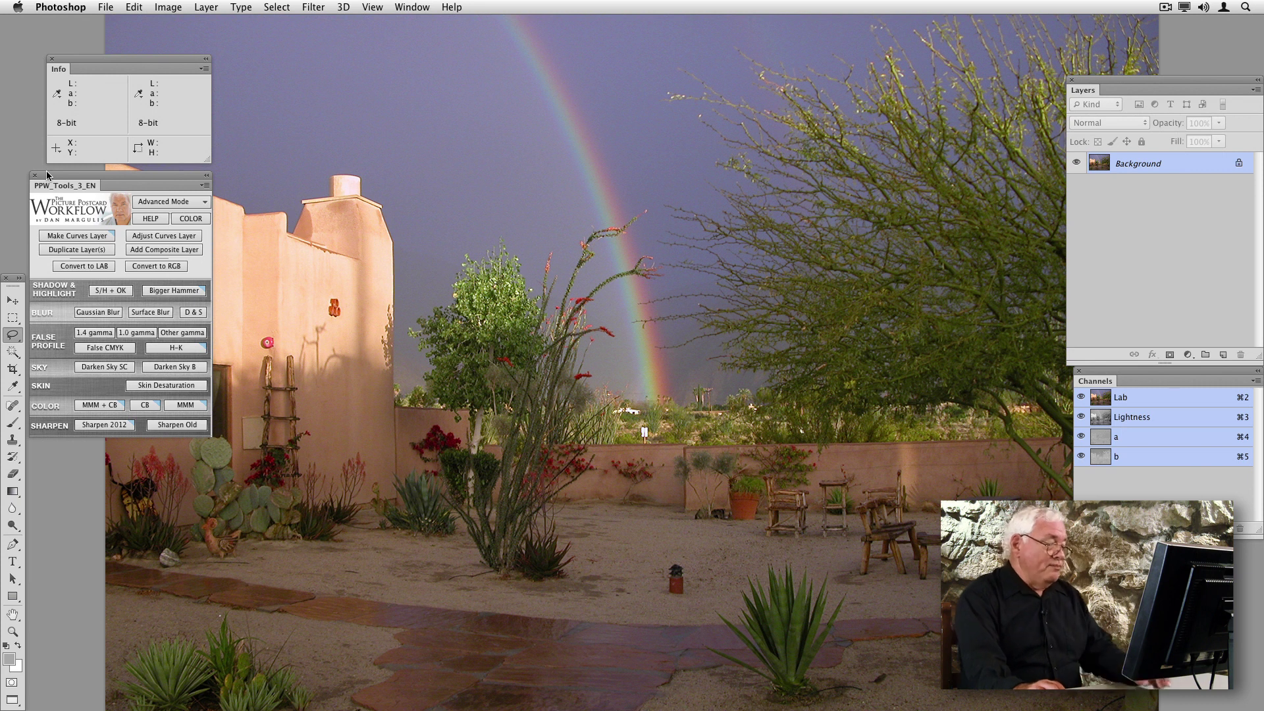
key("super+z")
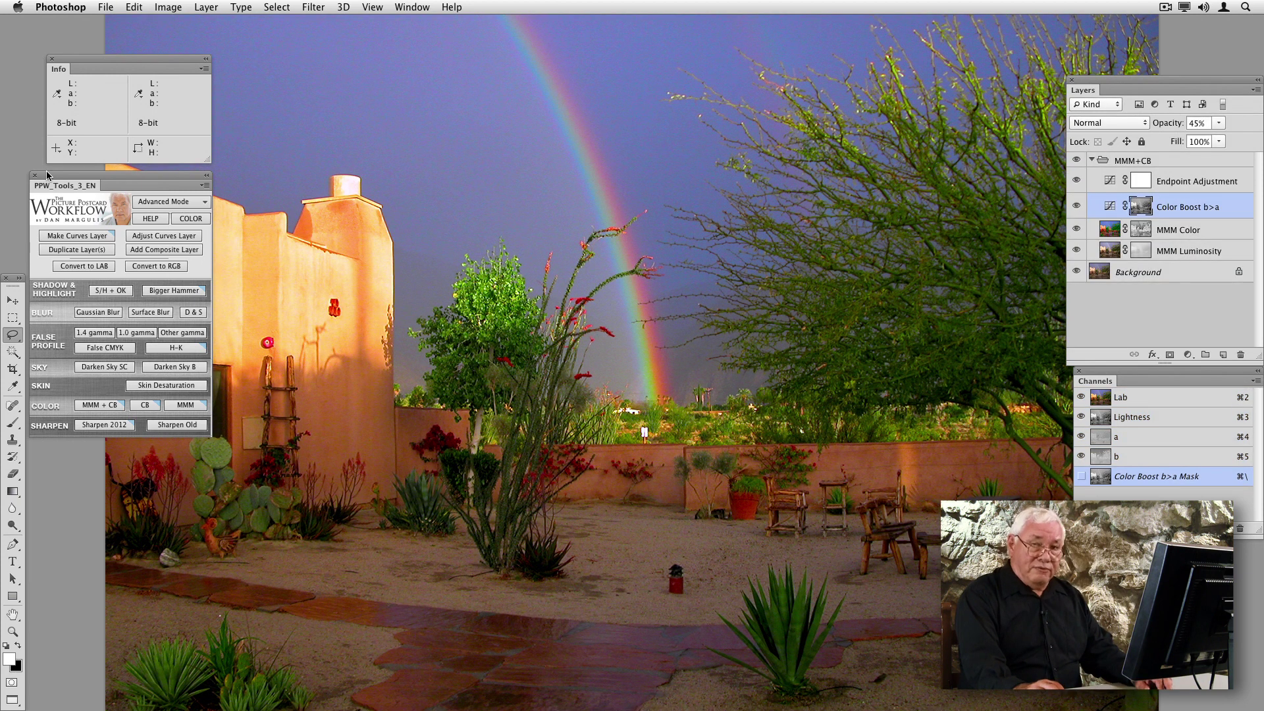